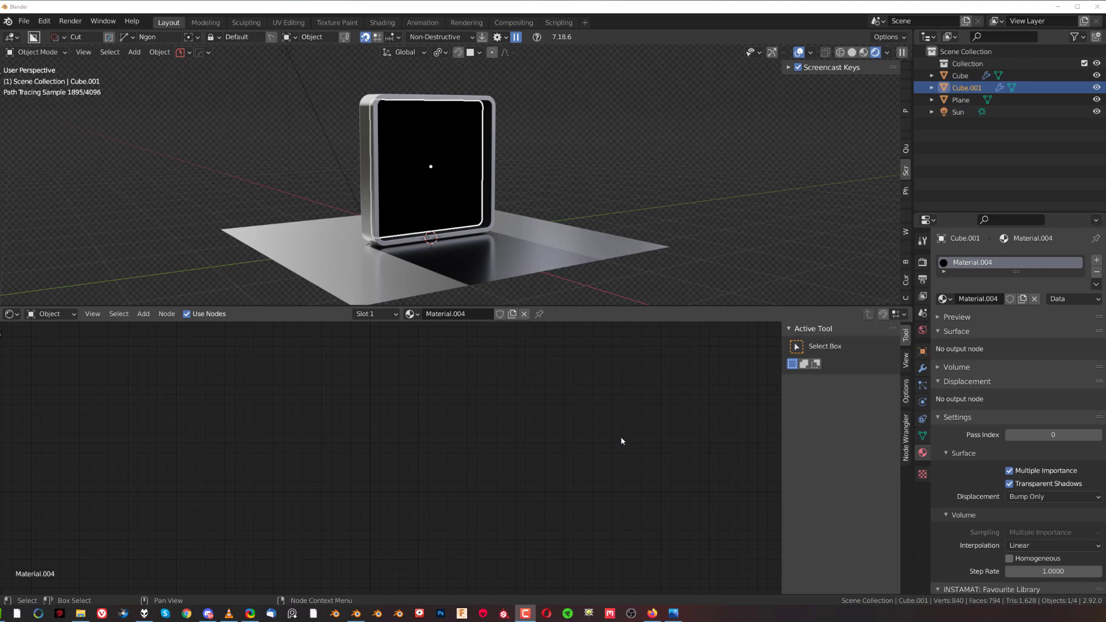
- Orbit and zoom around the rounded frame until it faces the view squarely
mouse_move(473, 196)
middle_down()
mouse_move(427, 177)
mouse_move(471, 271)
middle_up()
scroll(427, 181, up, 2)
middle_drag(528, 193, 558, 183)
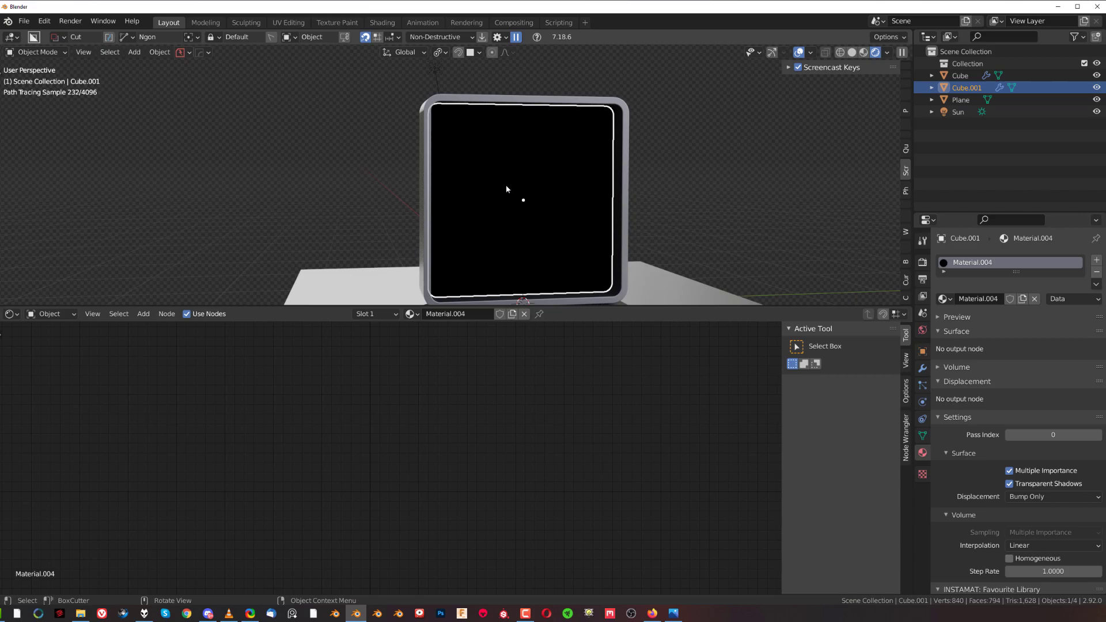
middle_drag(577, 265, 619, 216)
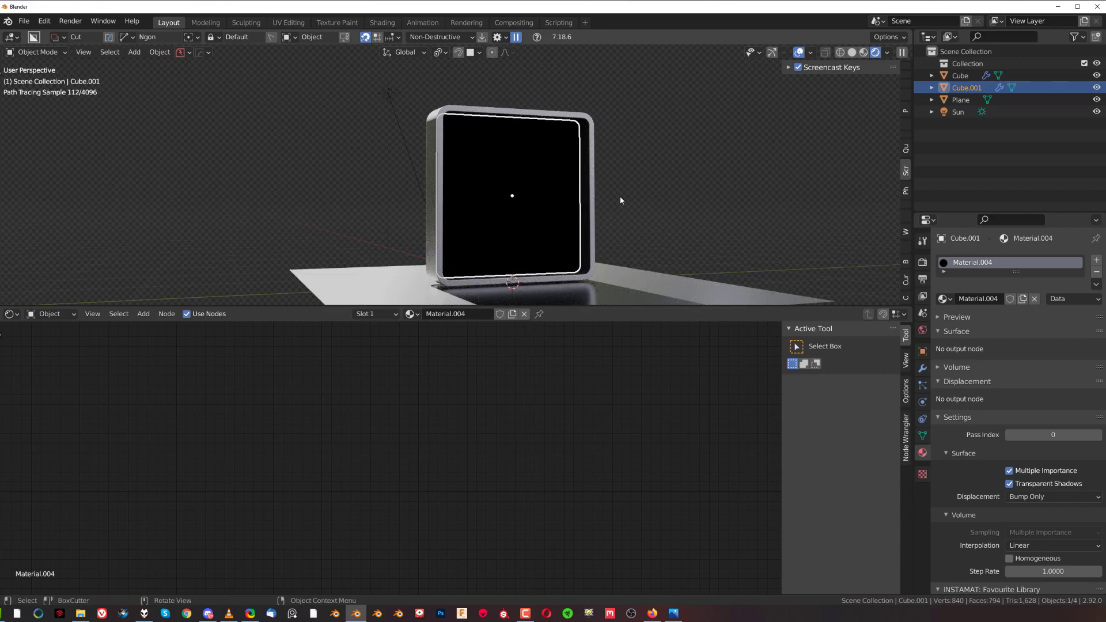
middle_drag(551, 178, 556, 209)
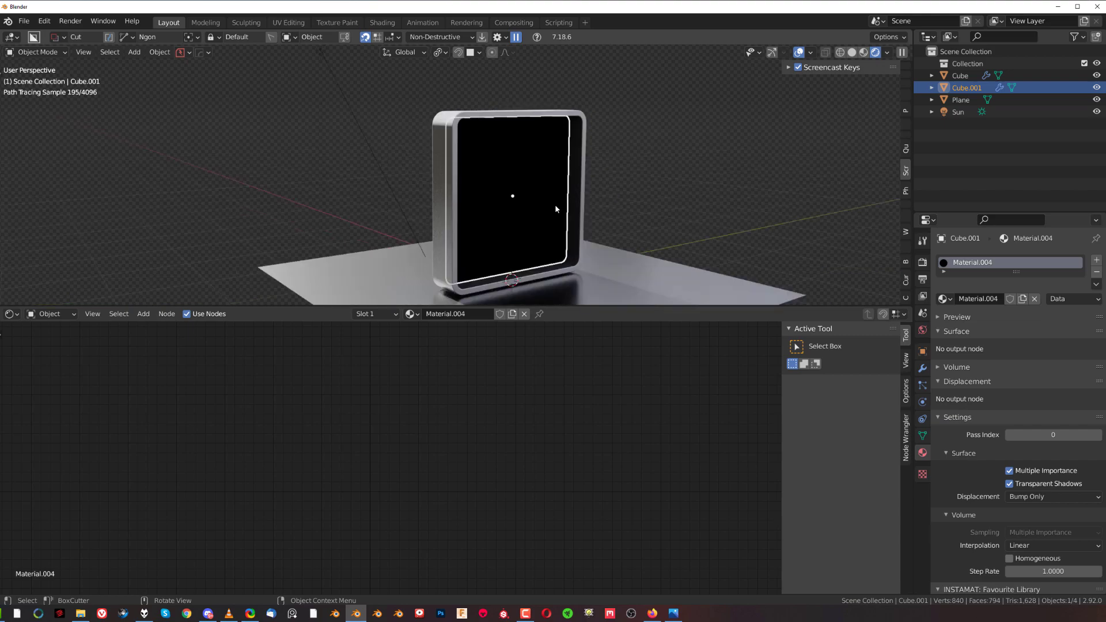
mouse_move(550, 221)
middle_down()
mouse_move(531, 207)
mouse_move(525, 243)
middle_up()
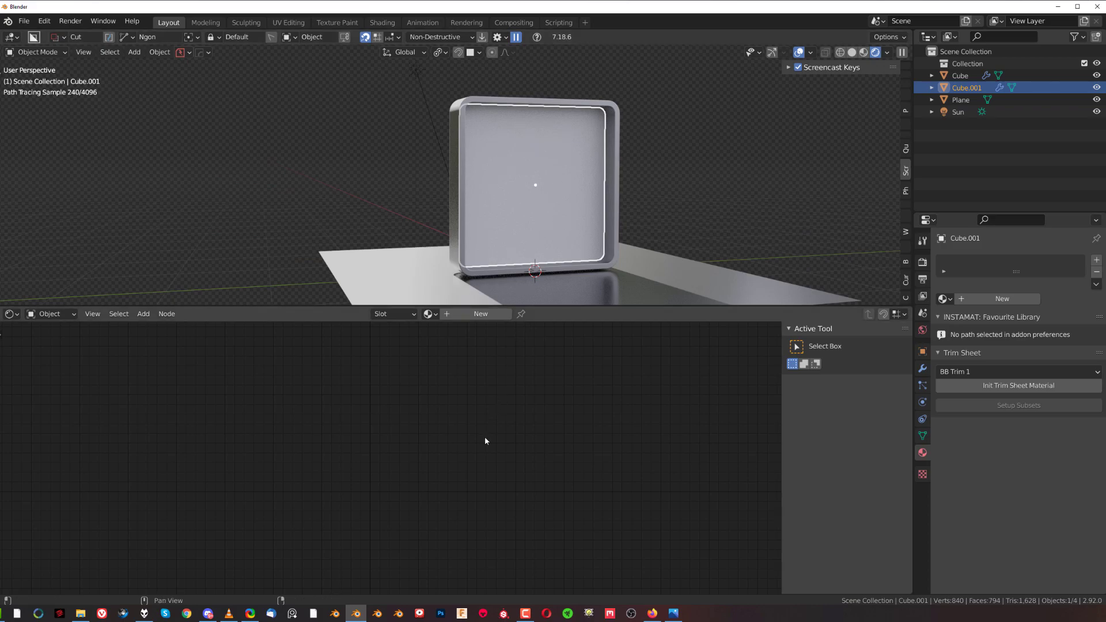
- Create Material.005 for Cube.001 and delete its Principled BSDF node
key(shift+a)
mouse_move(478, 458)
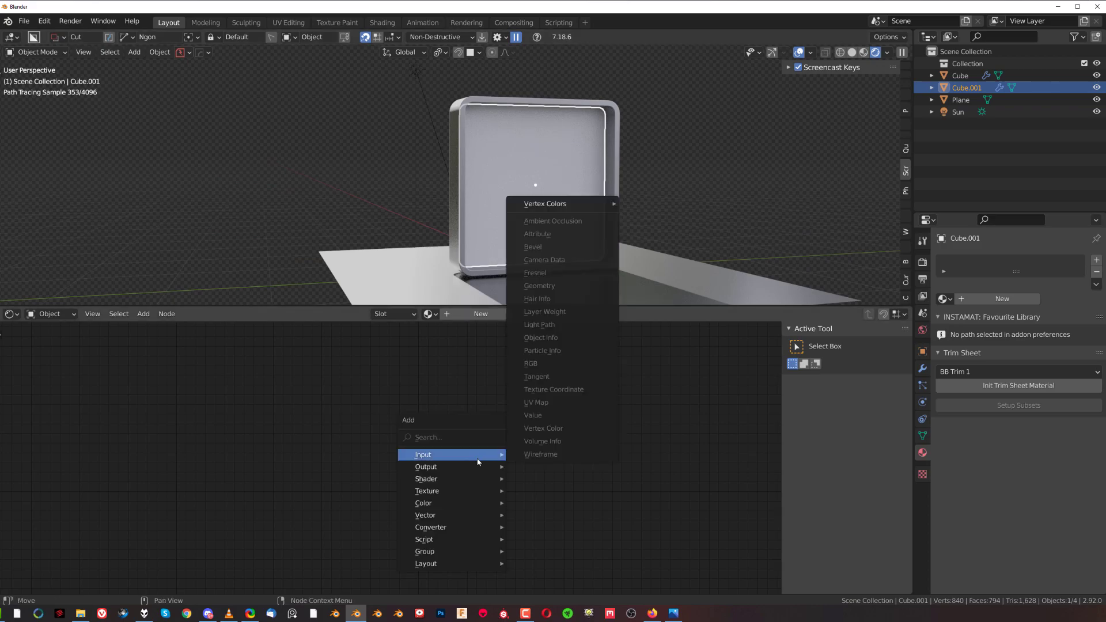
click(1003, 299)
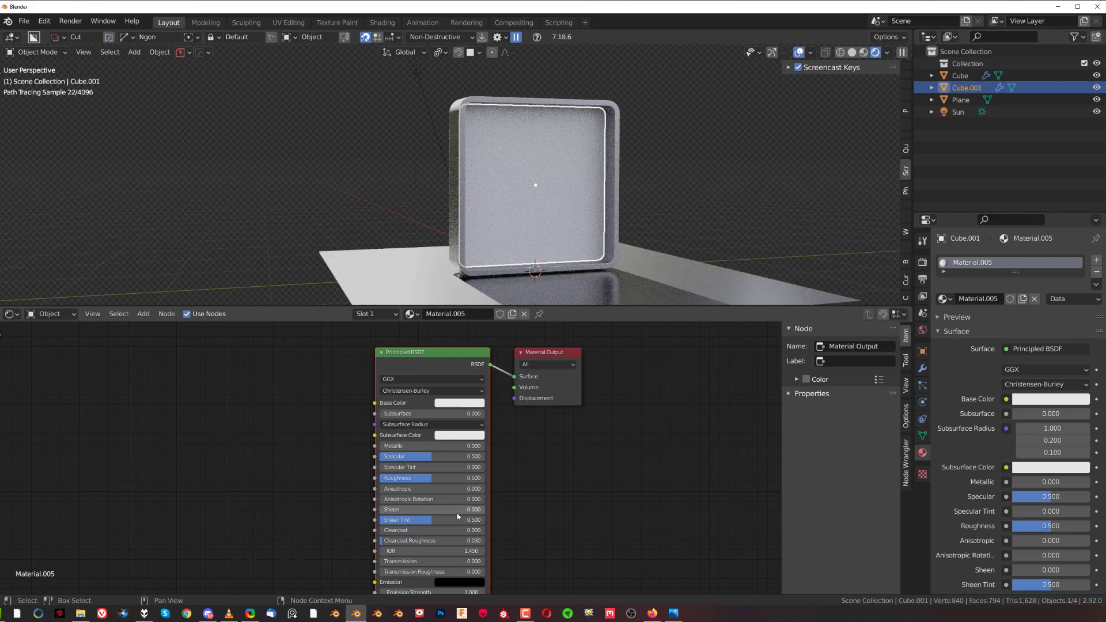
key(x)
scroll(445, 447, down, 2)
middle_drag(503, 427, 606, 419)
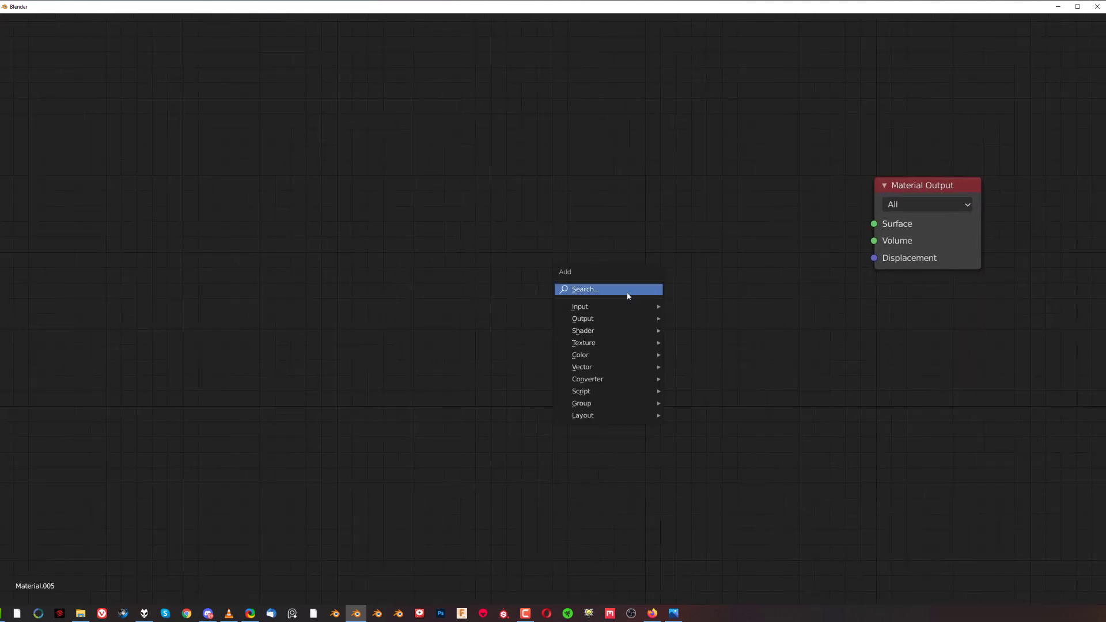
- Add a Glass BSDF node and a Transparent BSDF node below it
mouse_move(616, 332)
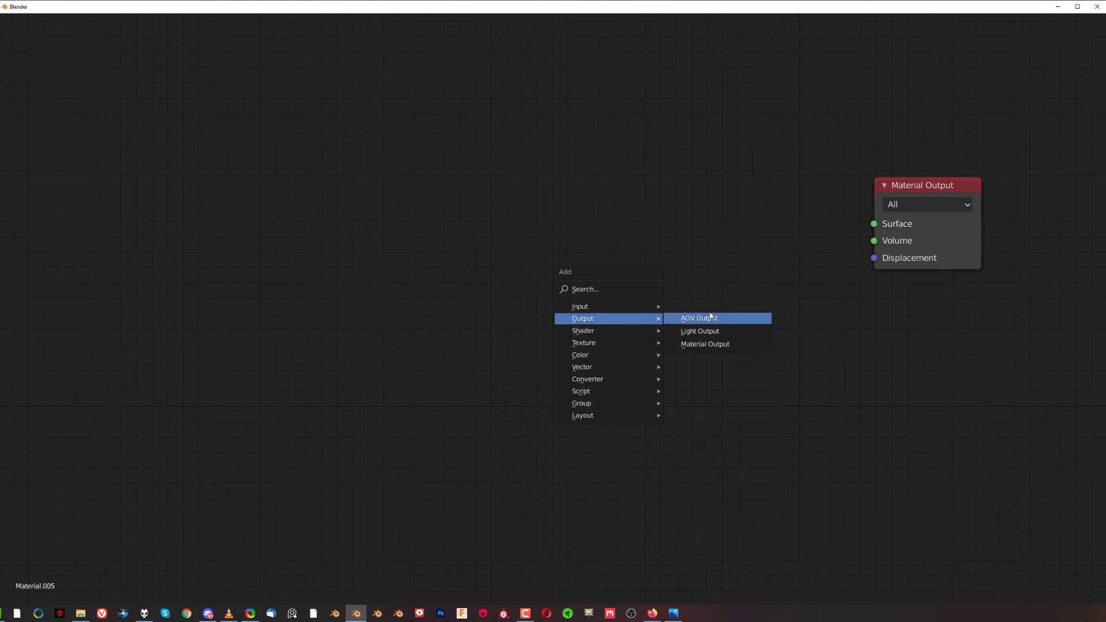
click(622, 290)
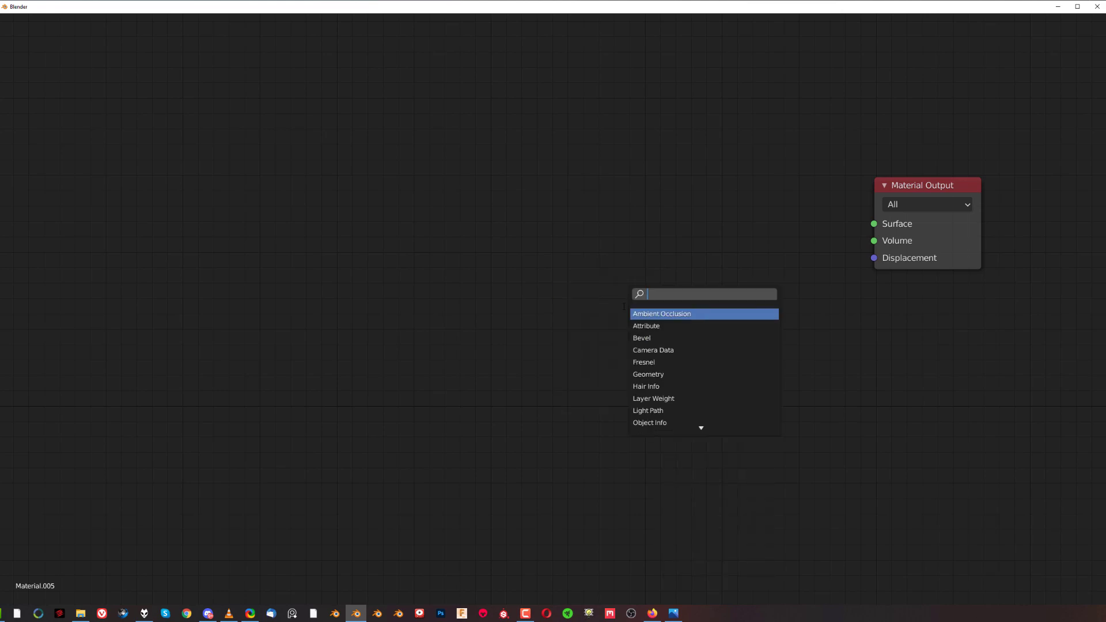
text(GLas)
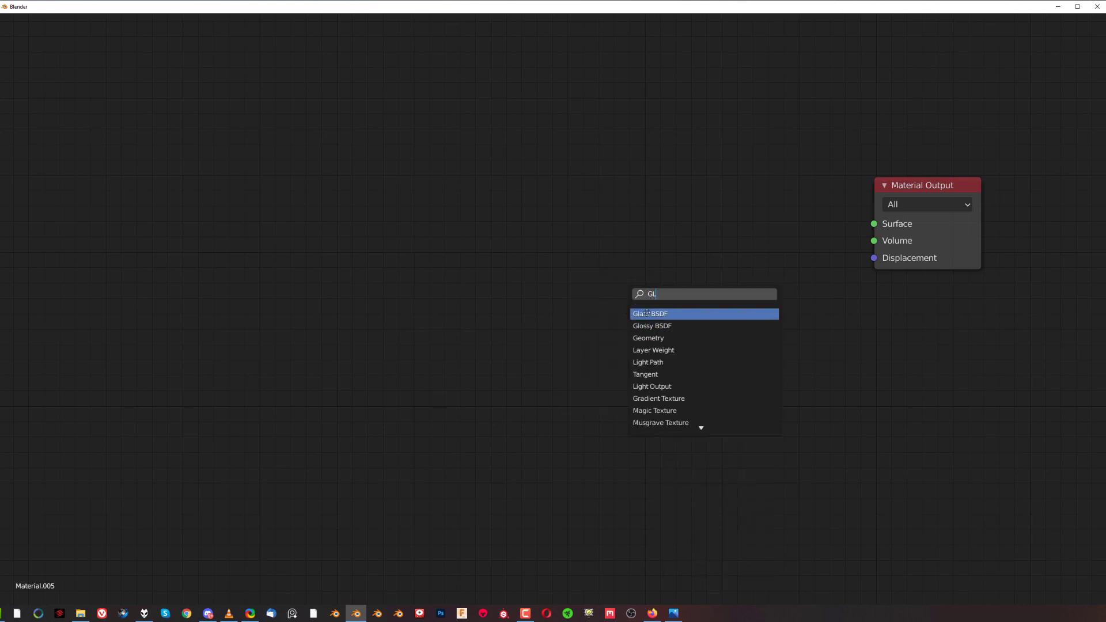
key(Return)
click(653, 342)
key(shift+a)
click(652, 341)
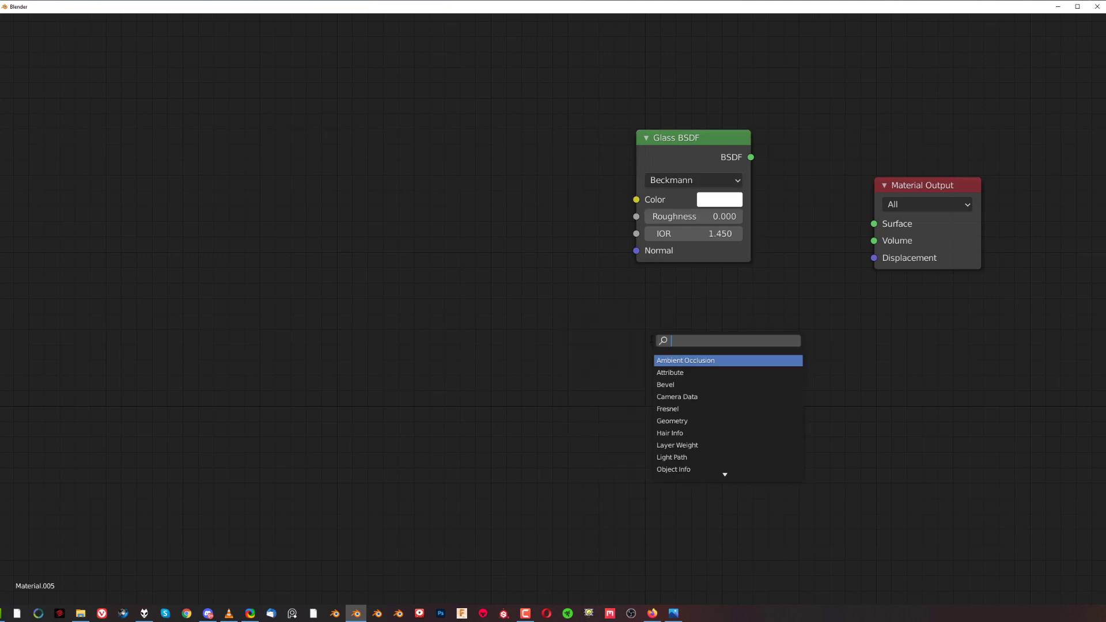
text(TRA)
click(664, 372)
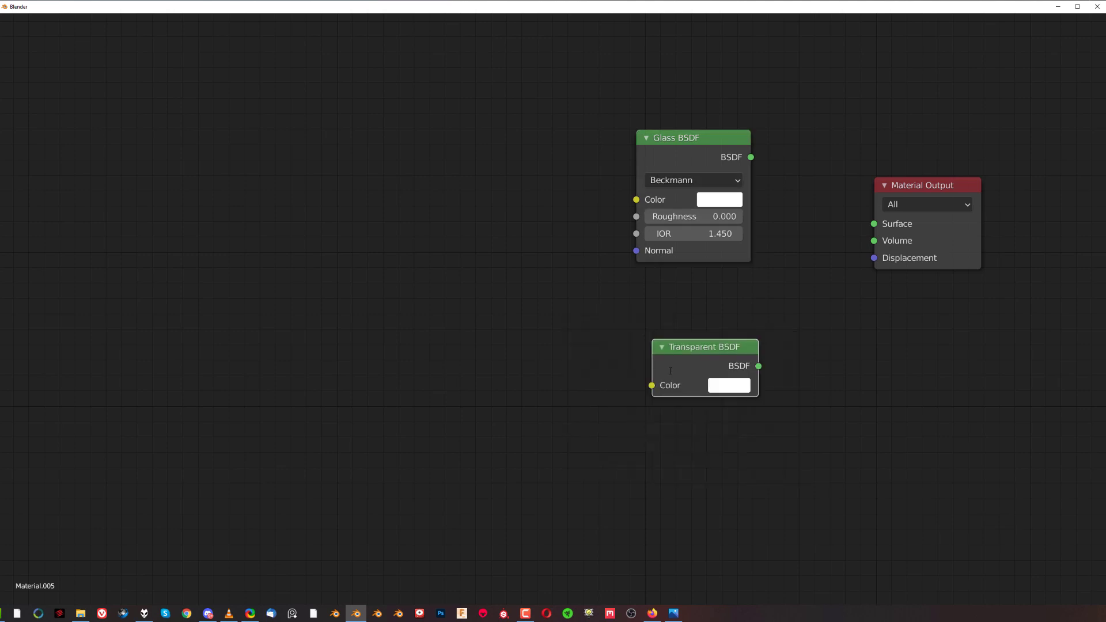
click(654, 331)
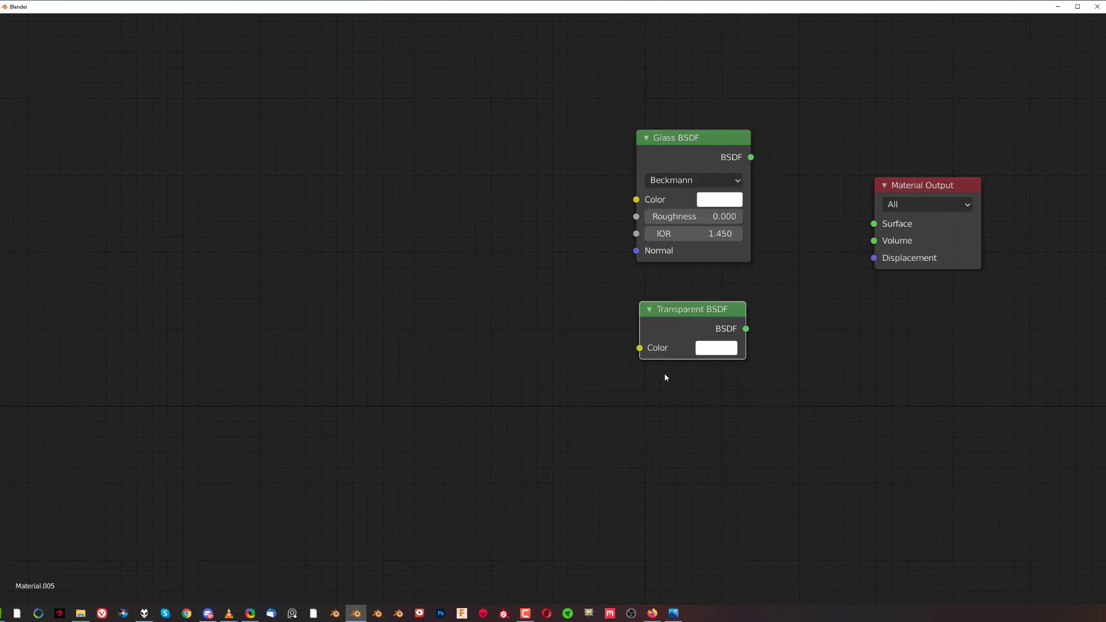
- Add a Mix Shader and drop it onto the link into Material Output
key(shift+a)
click(525, 282)
text(MIC)
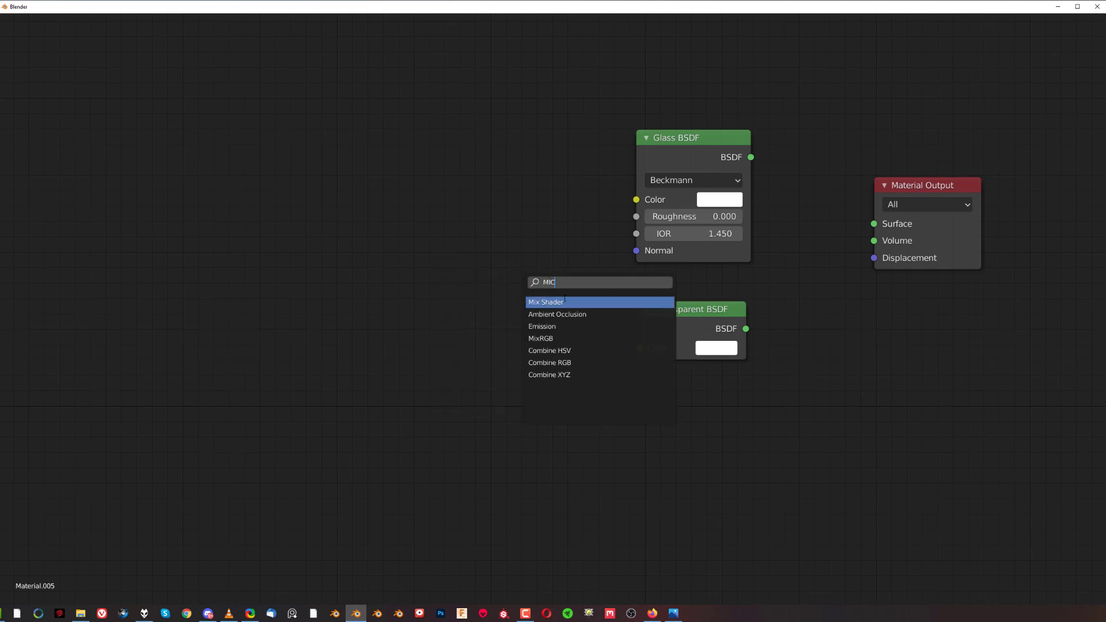
click(564, 302)
click(713, 245)
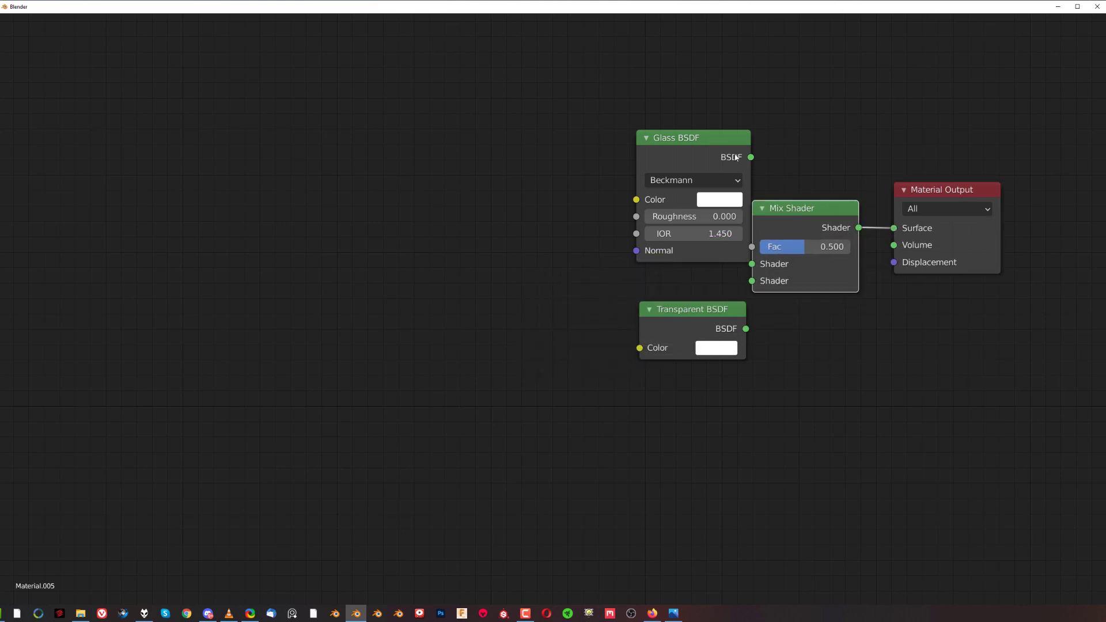
- Arrange the nodes and wire Glass BSDF and Transparent BSDF into the Mix Shader's two Shader inputs
drag(702, 138, 698, 205)
drag(716, 317, 680, 385)
drag(682, 212, 663, 223)
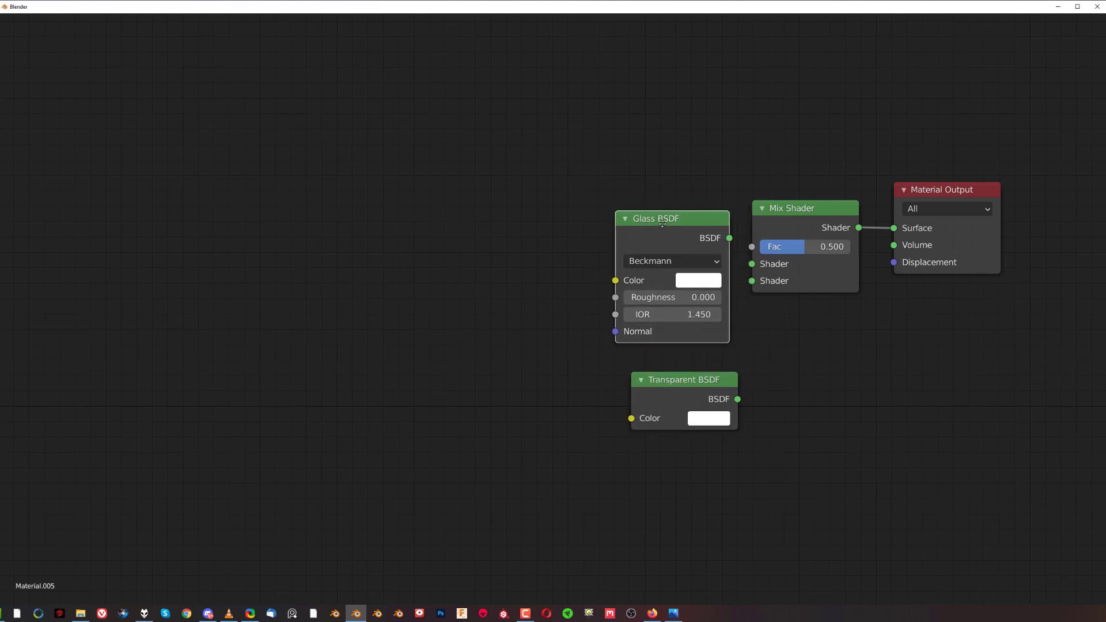
click(734, 245)
drag(799, 200, 804, 148)
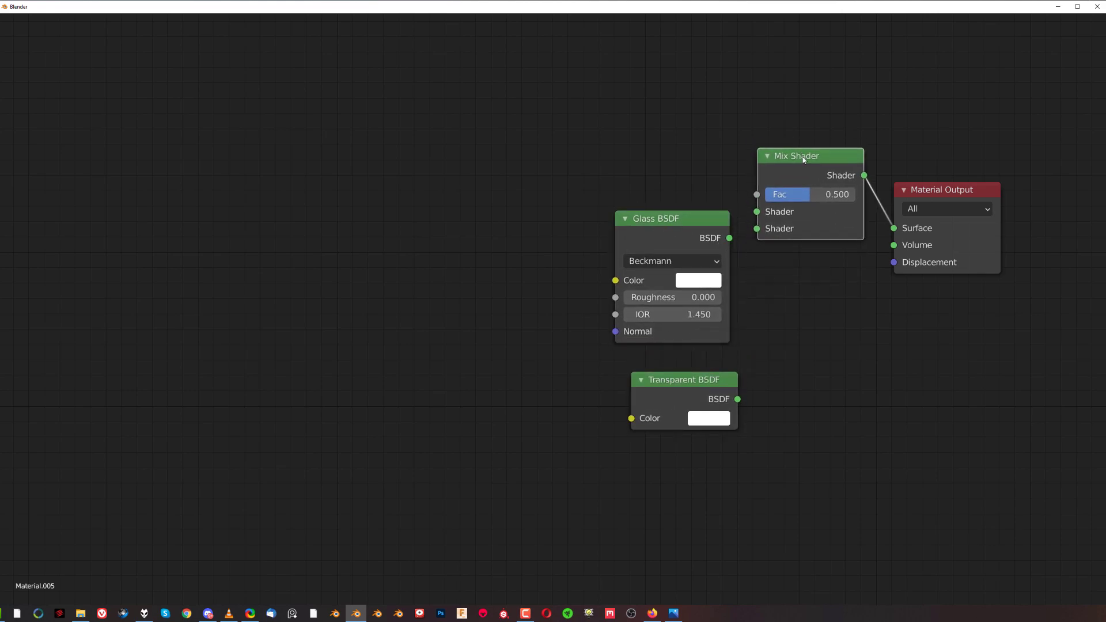
drag(729, 238, 762, 211)
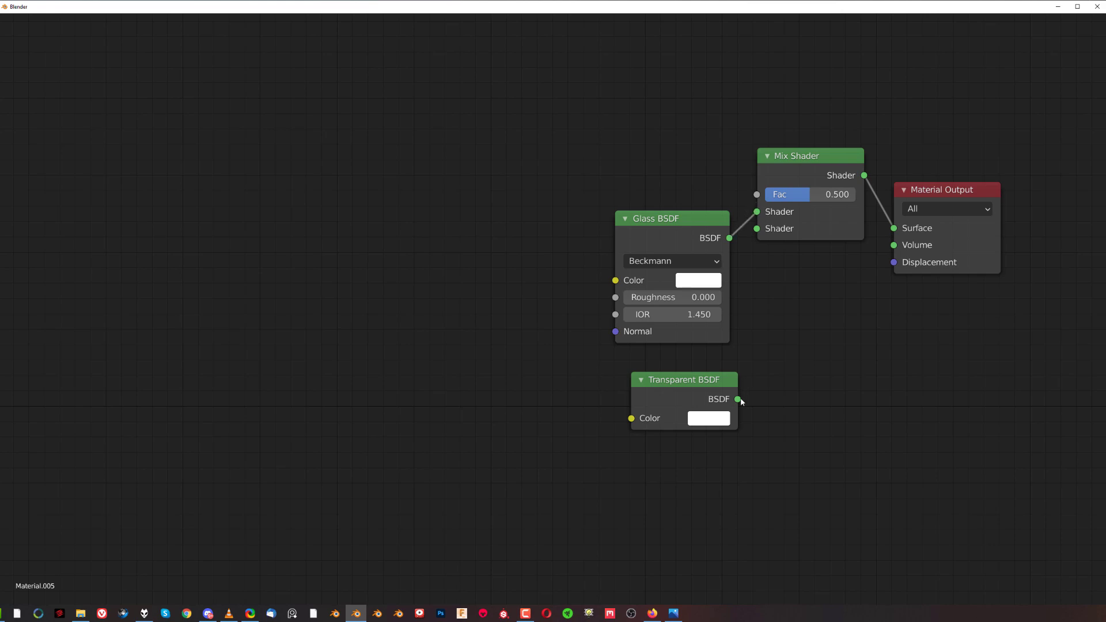
drag(776, 281, 766, 228)
- Add Light Path and Math nodes, linking Is Shadow Ray to the Math node's first Value
key(shift+a)
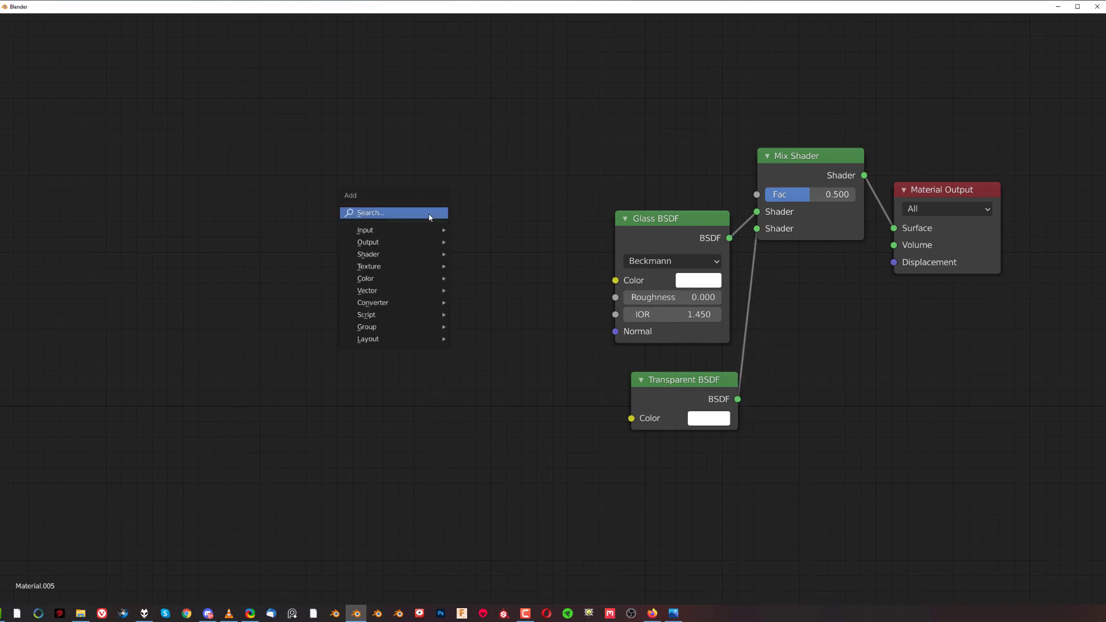
click(430, 215)
text(Li)
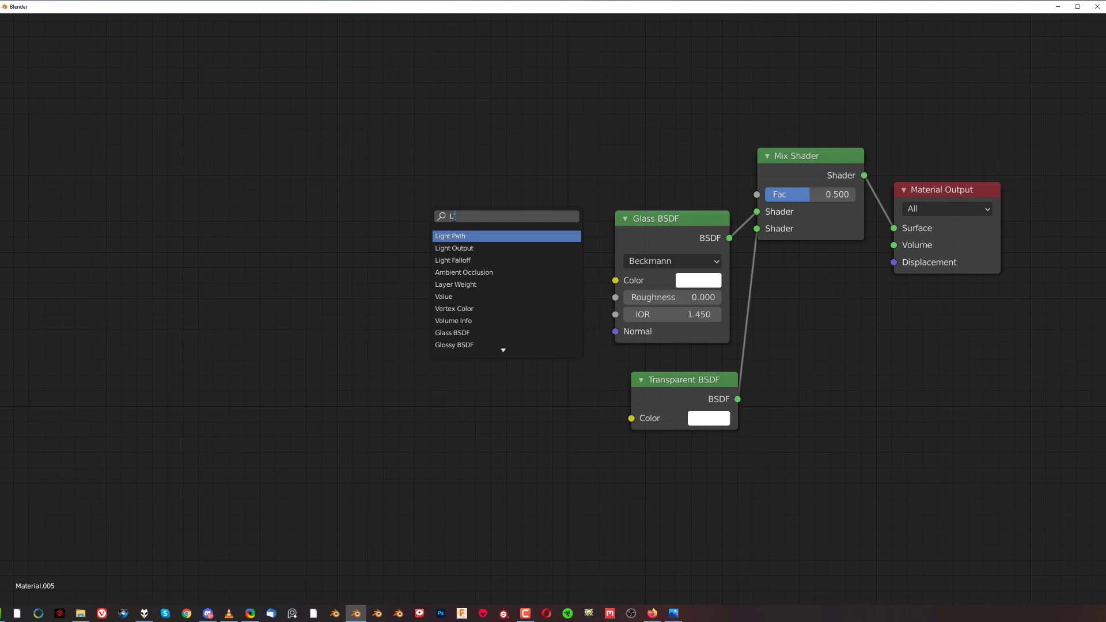
click(463, 237)
click(466, 144)
key(shift+a)
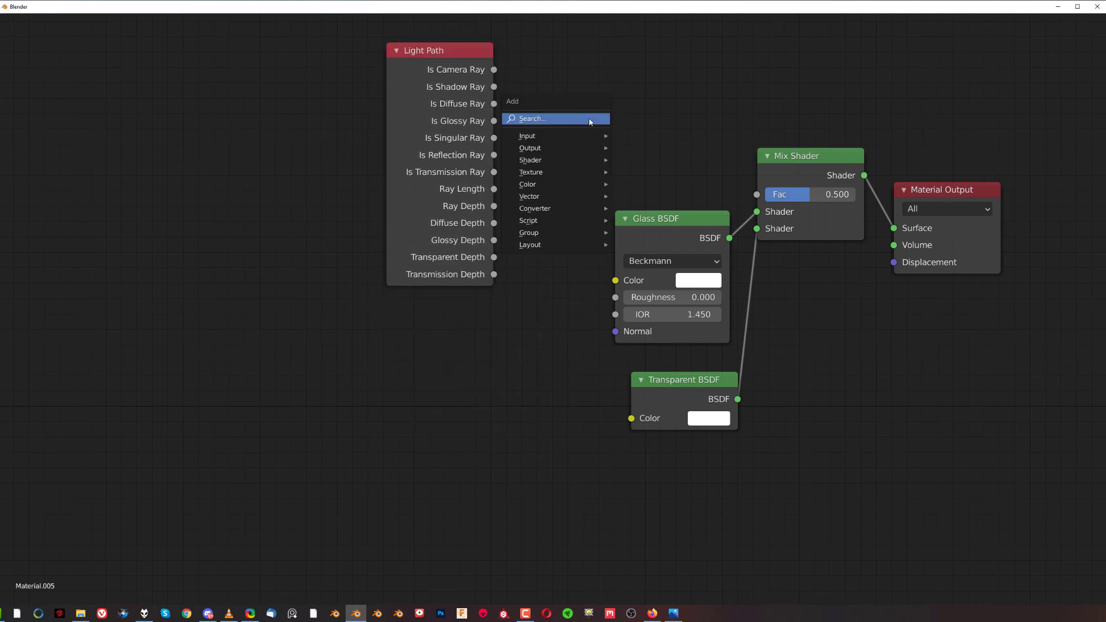
click(586, 119)
text(MATH)
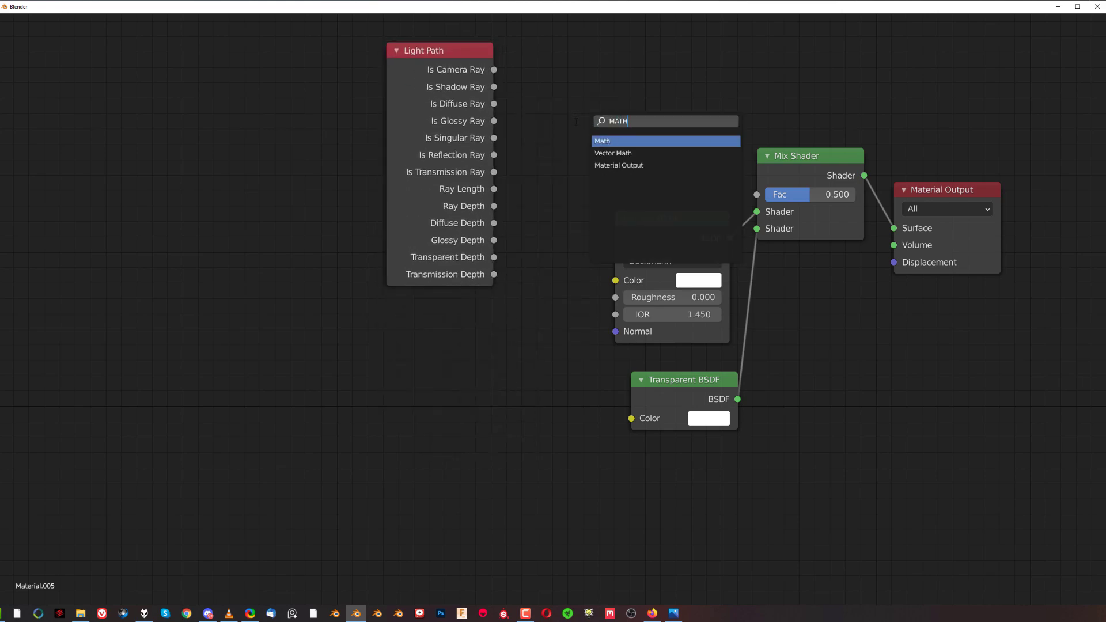
click(611, 141)
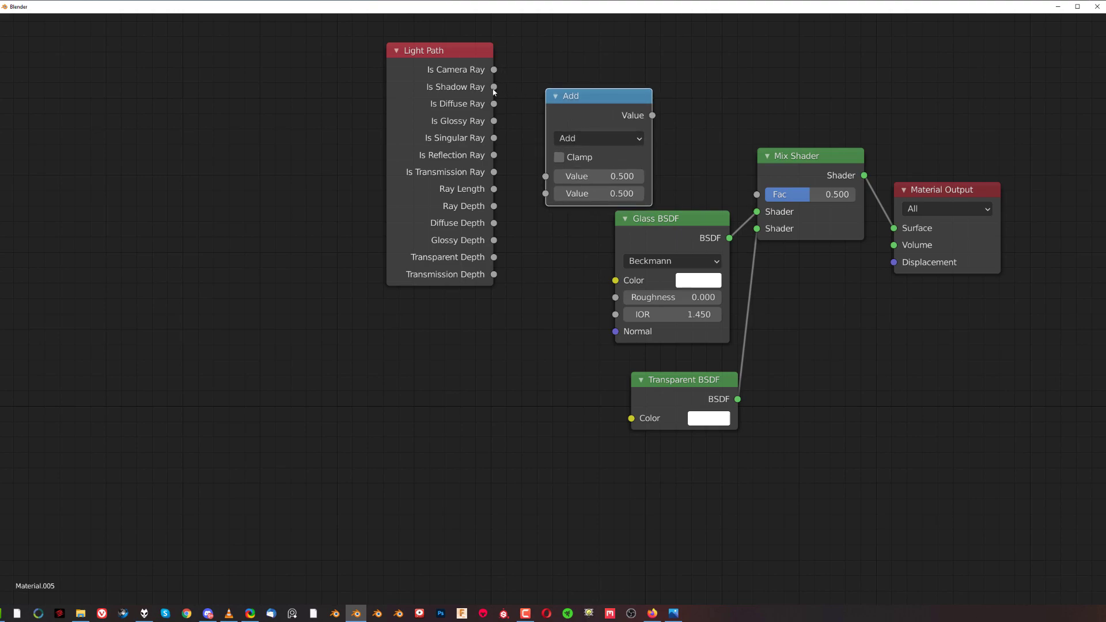
drag(494, 88, 546, 176)
- Set the Math node to Minimum with 1.0 and connect its result to the Mix Shader Fac
double_click(587, 193)
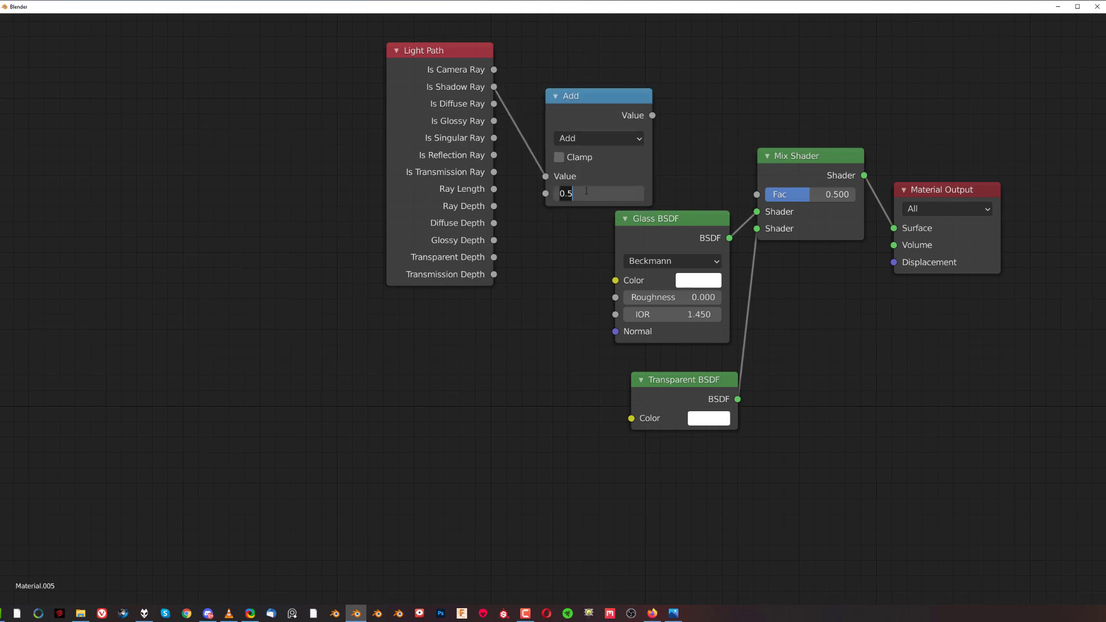
key(Return)
click(599, 139)
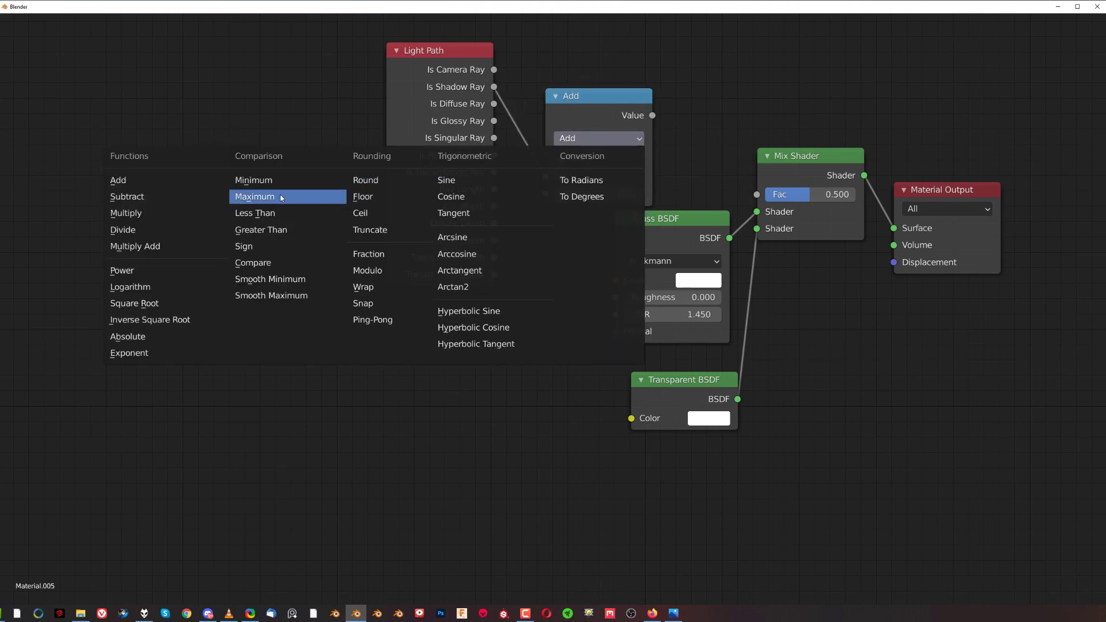
click(278, 181)
drag(650, 120, 758, 199)
- Tidy the Minimum and Light Path nodes, then return from the maximised node editor to the layout
drag(628, 102, 698, 92)
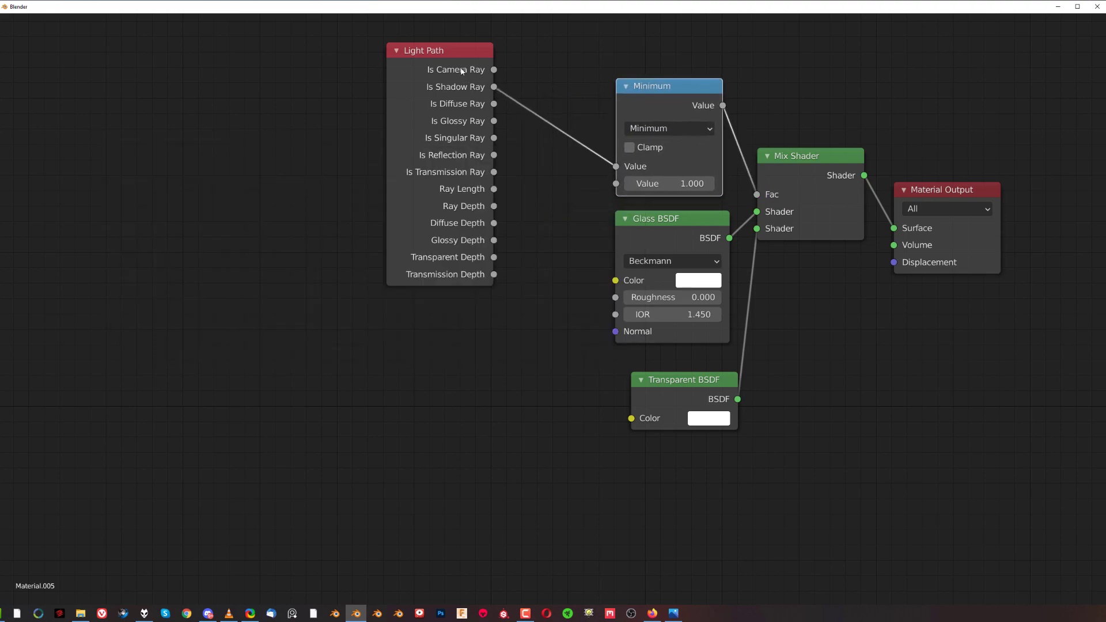
drag(459, 51, 535, 53)
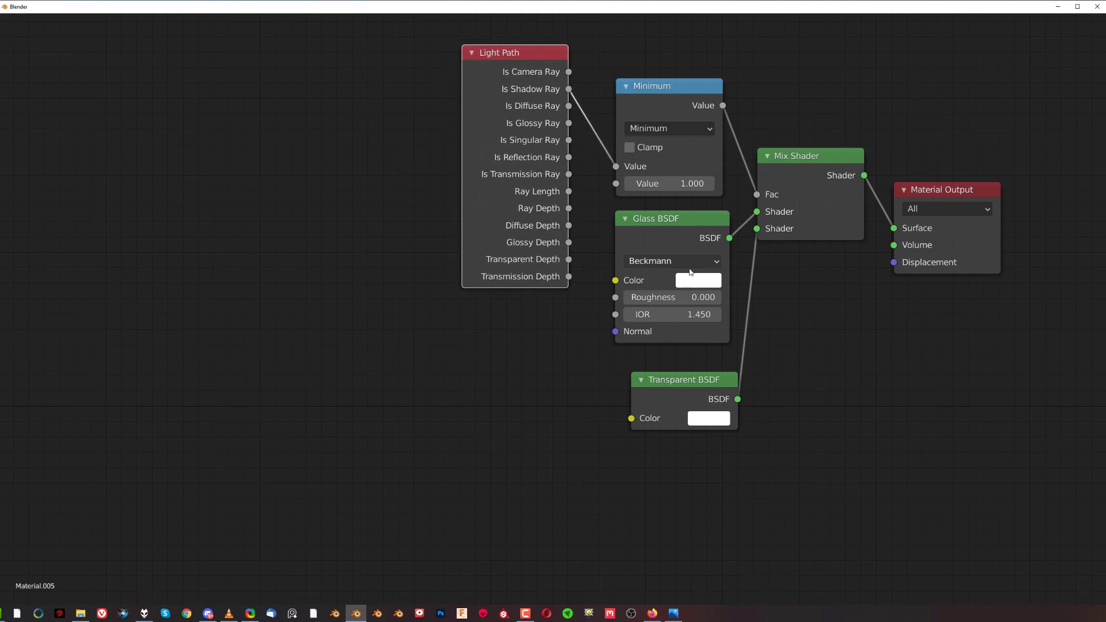
click(702, 370)
click(687, 374)
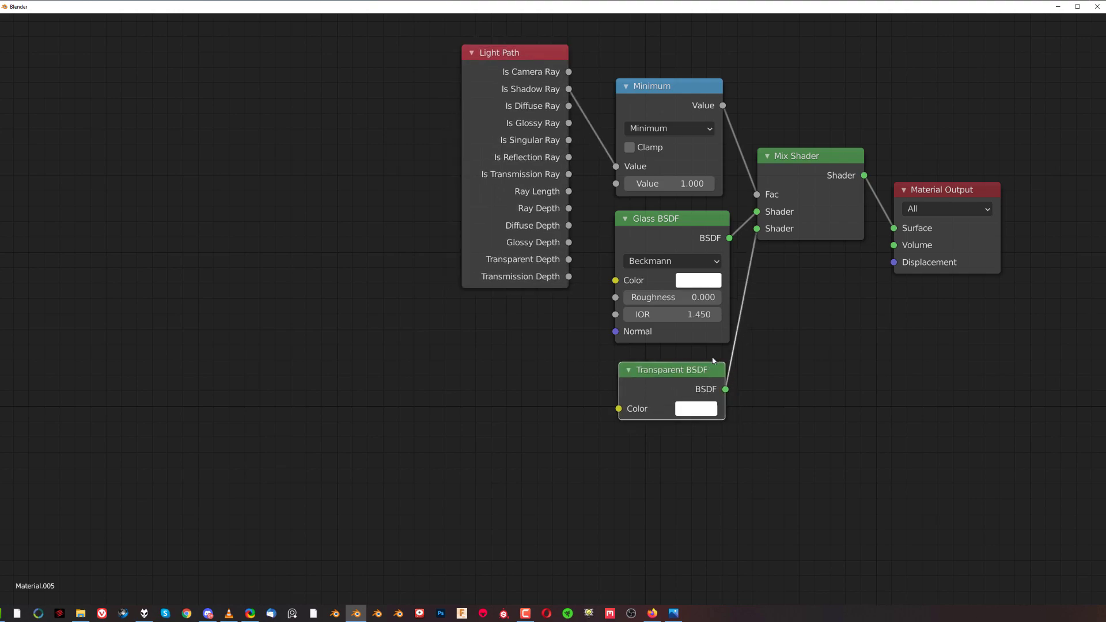
key(ctrl+alt+space)
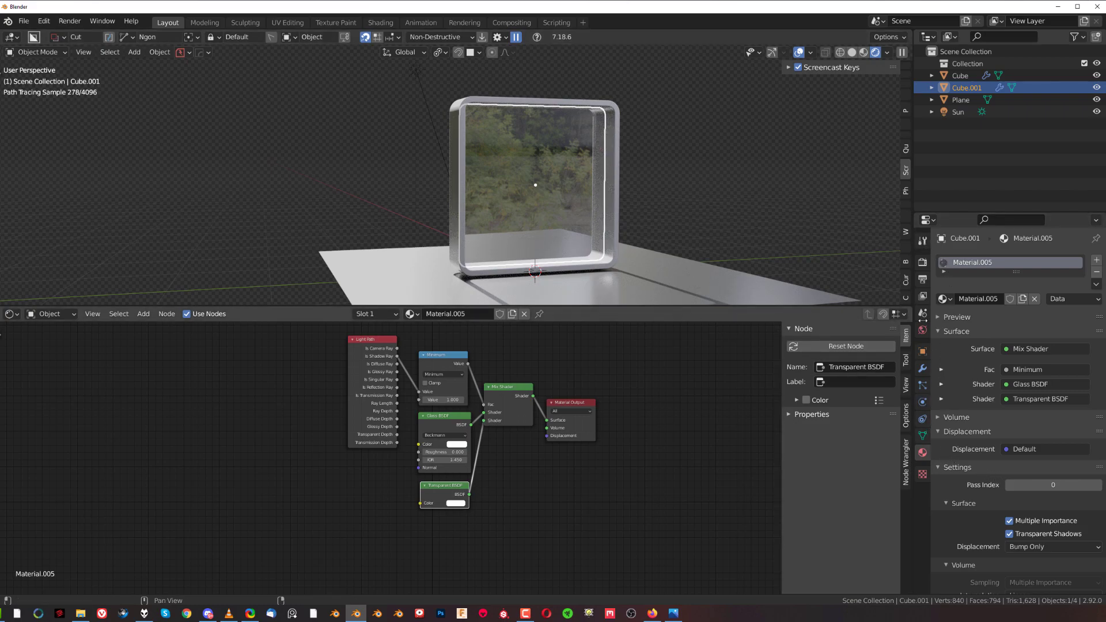
- Toggle Transparent Shadows off and check the Sun lamp, leaving it in place
click(1010, 534)
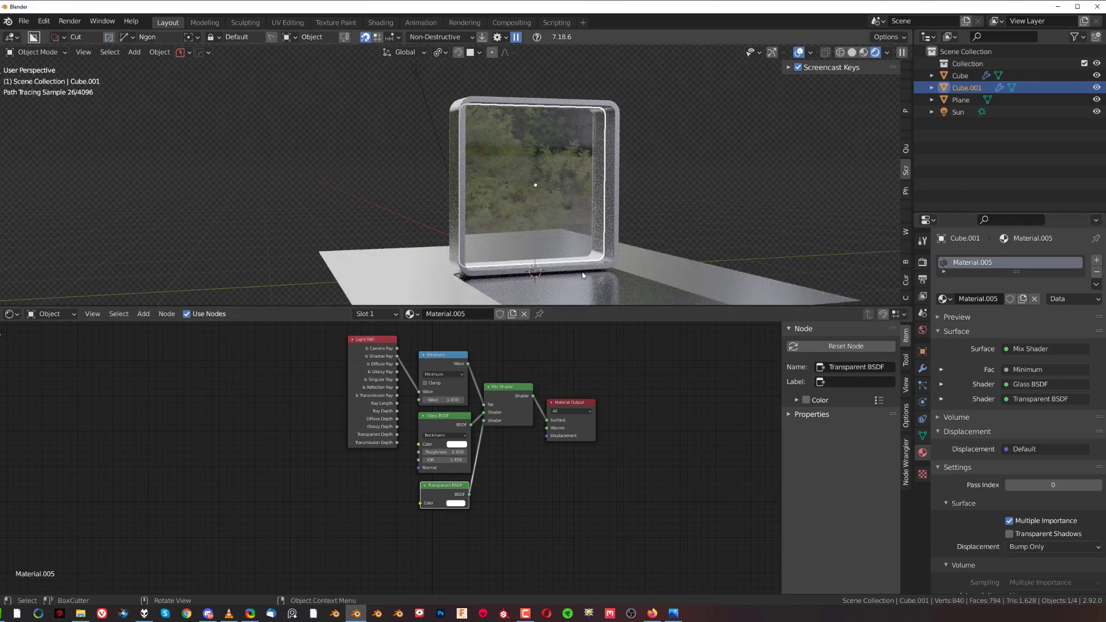
scroll(645, 282, down, 3)
click(426, 98)
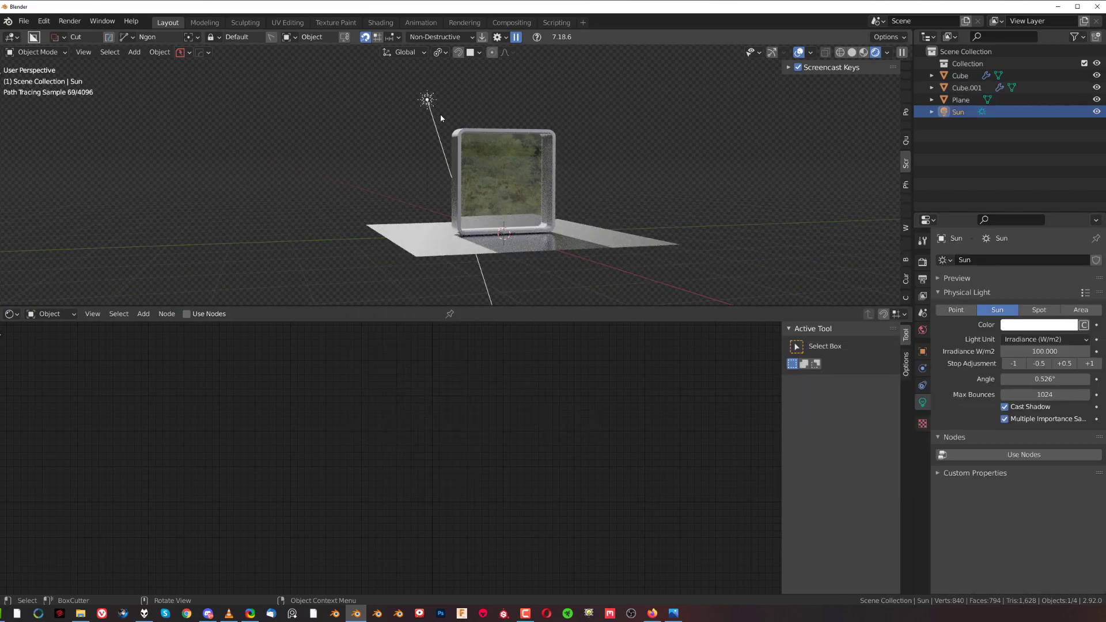
key(g)
right_click(583, 116)
scroll(571, 288, up, 2)
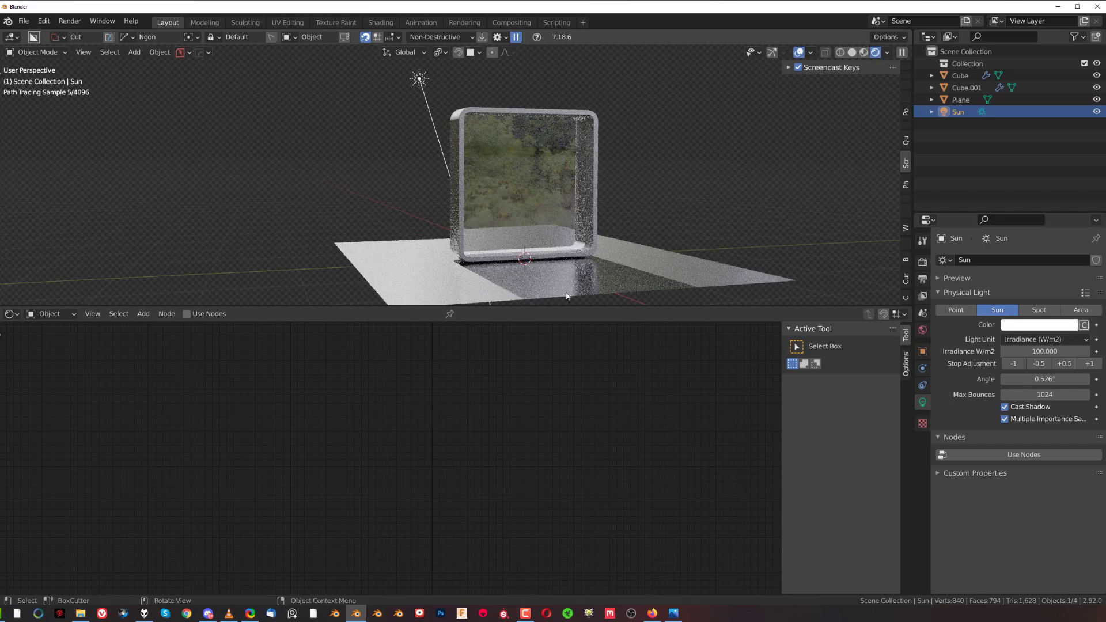
mouse_move(570, 298)
middle_down()
mouse_move(600, 260)
mouse_move(619, 302)
mouse_move(604, 194)
middle_up()
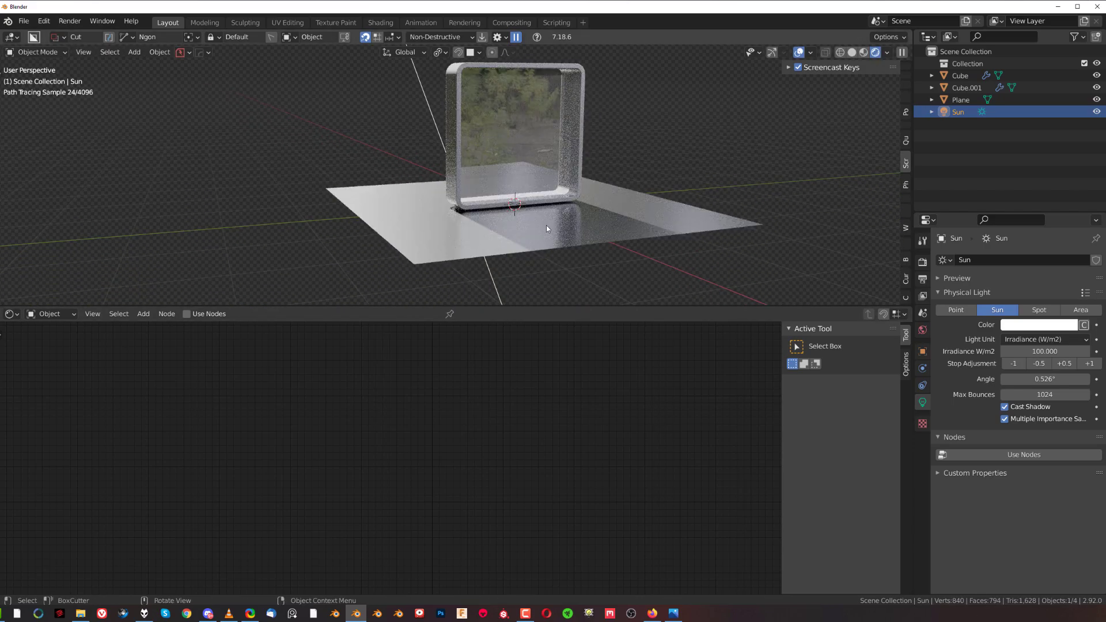
- Select the glass pane and enable Transparent Shadows on its material
click(501, 115)
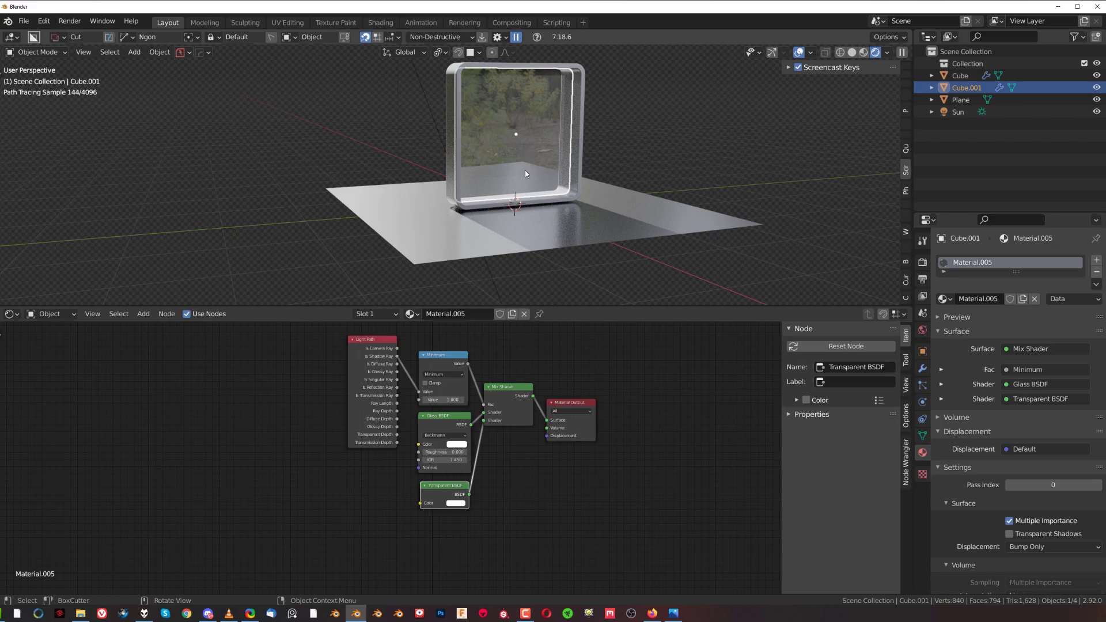
key(g)
right_click(709, 145)
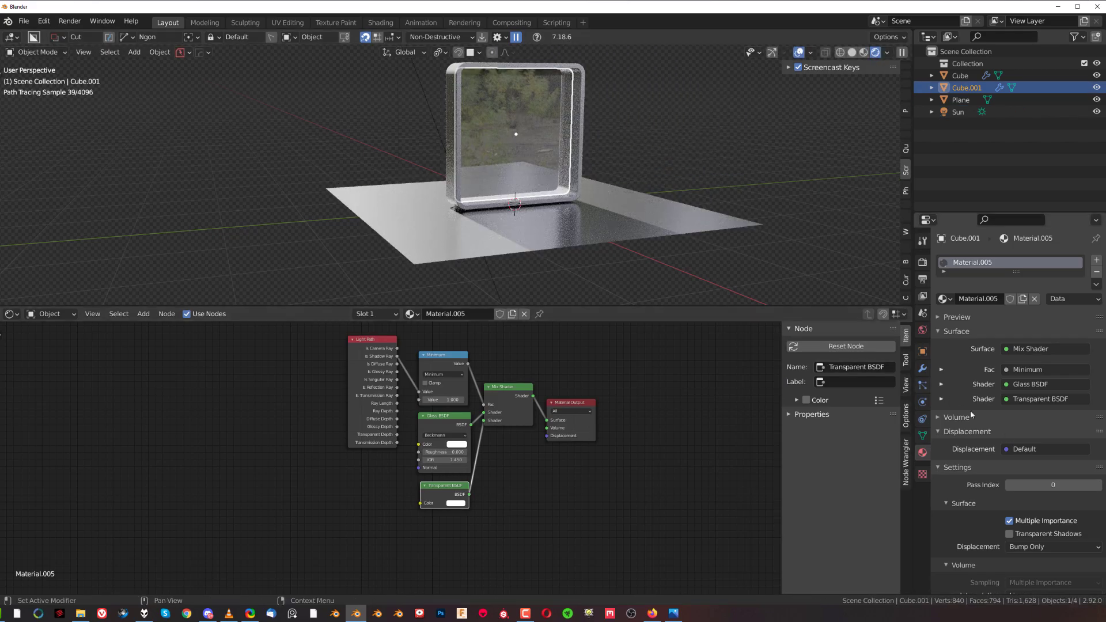
click(1040, 537)
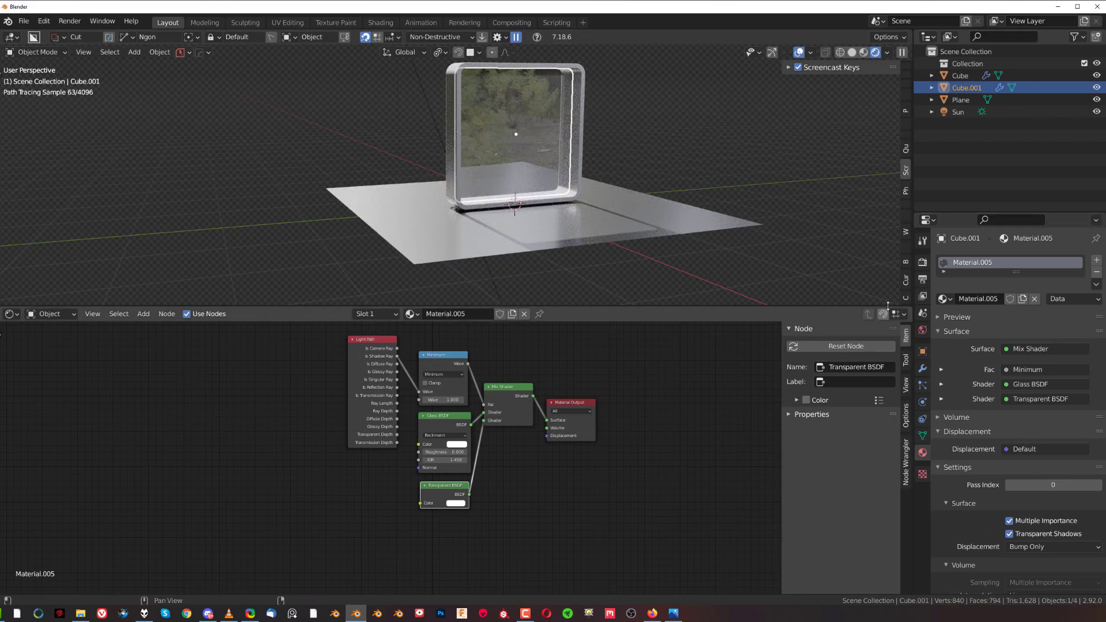
click(923, 280)
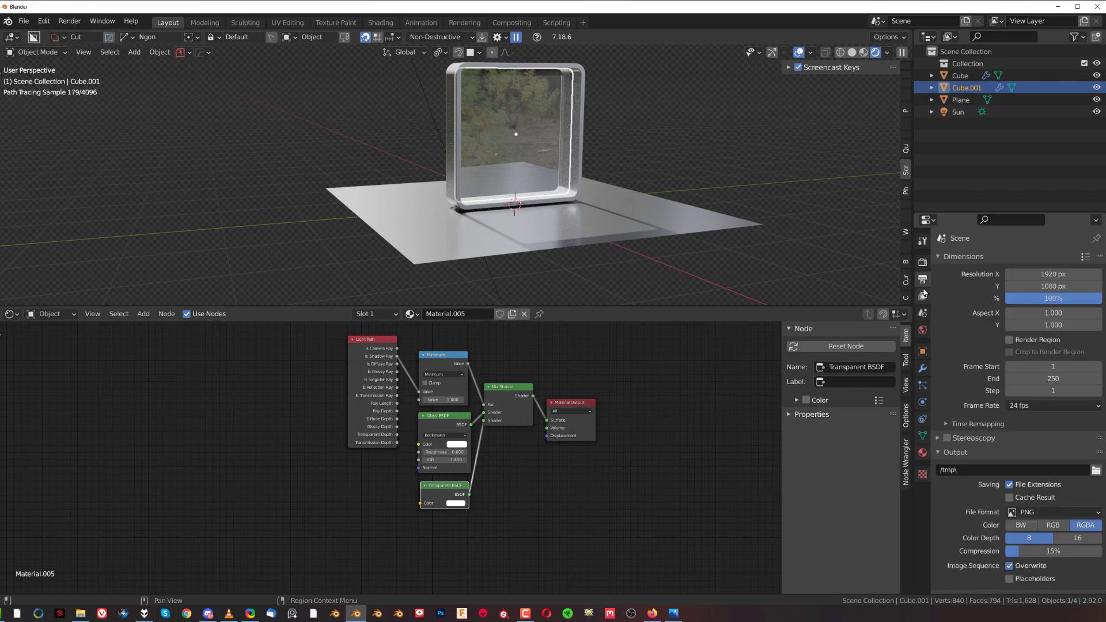
- Set the Light Paths max bounces for Transmission and Transparency to 8 each
click(927, 266)
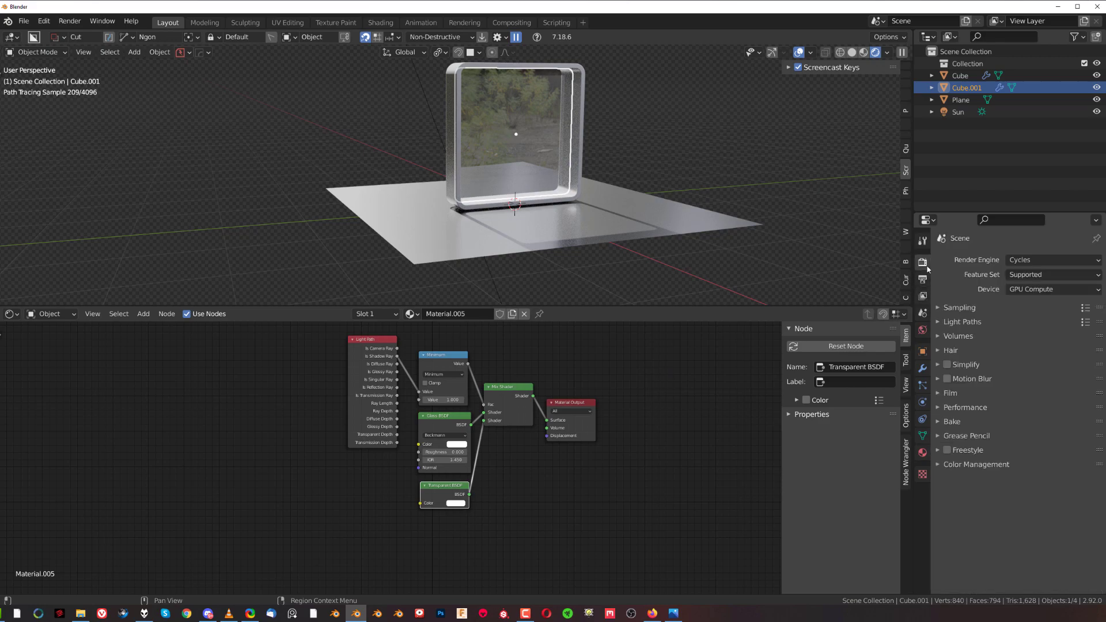
click(943, 324)
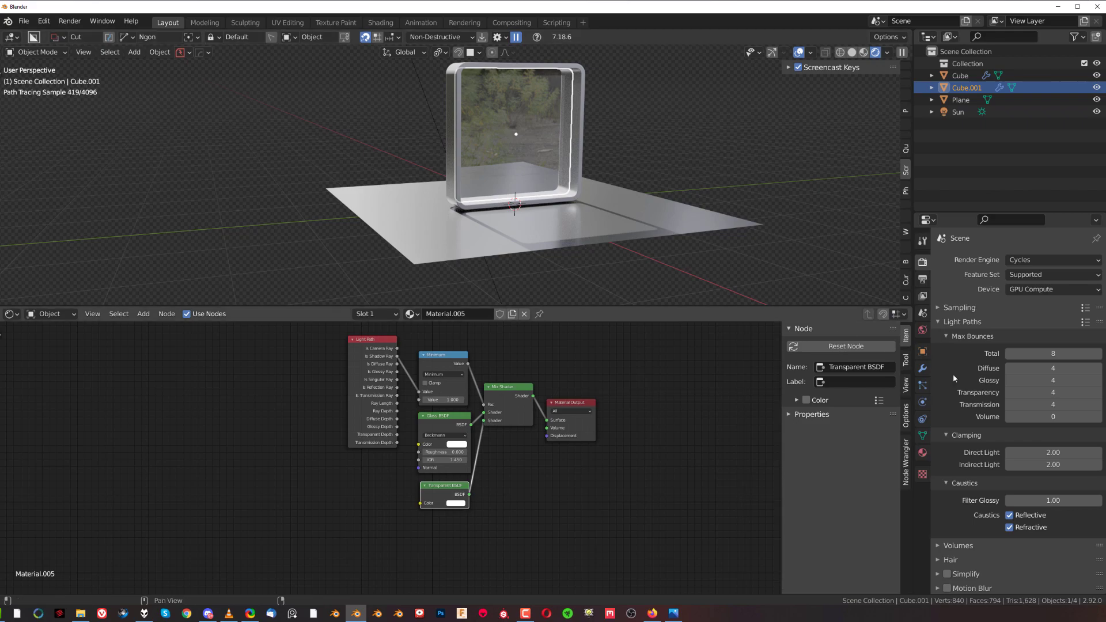
click(1054, 404)
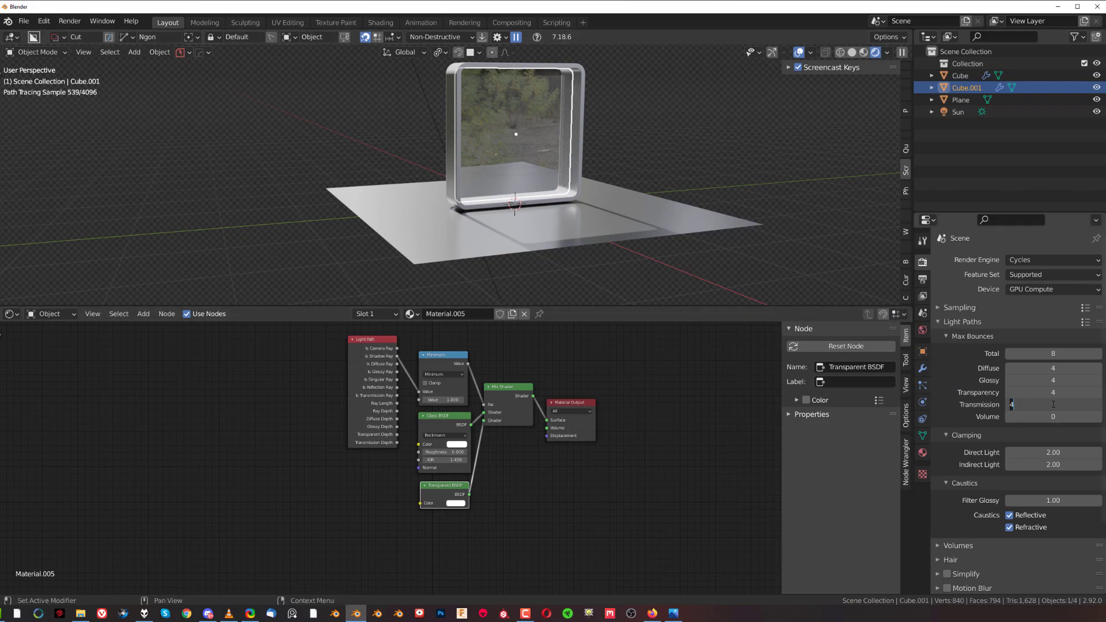
click(1043, 393)
text(8)
key(Return)
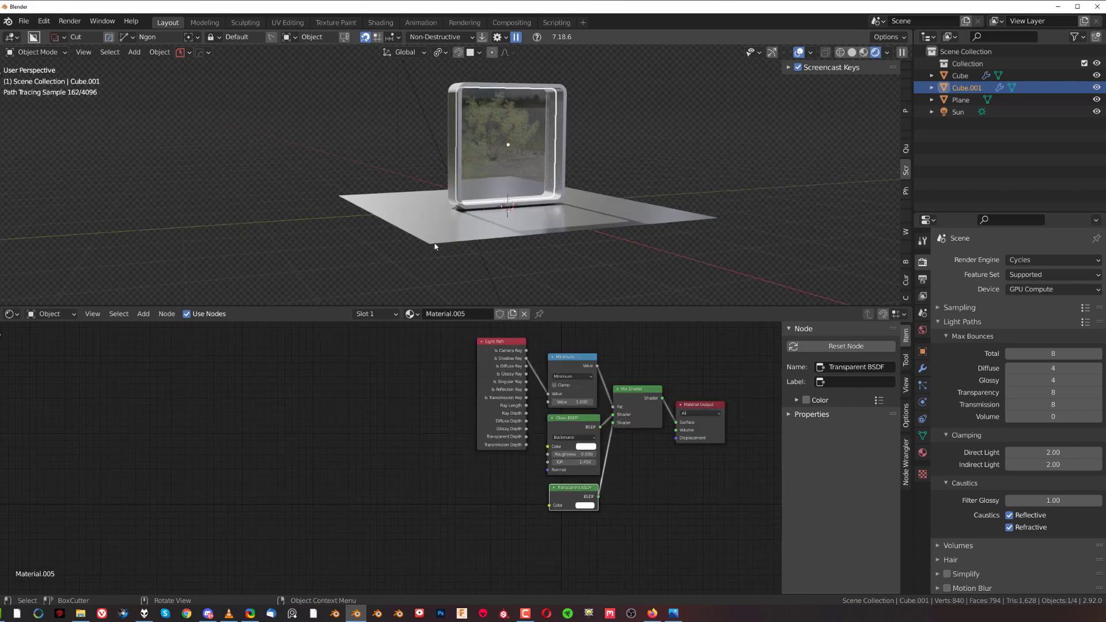
- Reselect the glass pane after briefly selecting the ground plane
click(436, 244)
key(shift+a)
key(Escape)
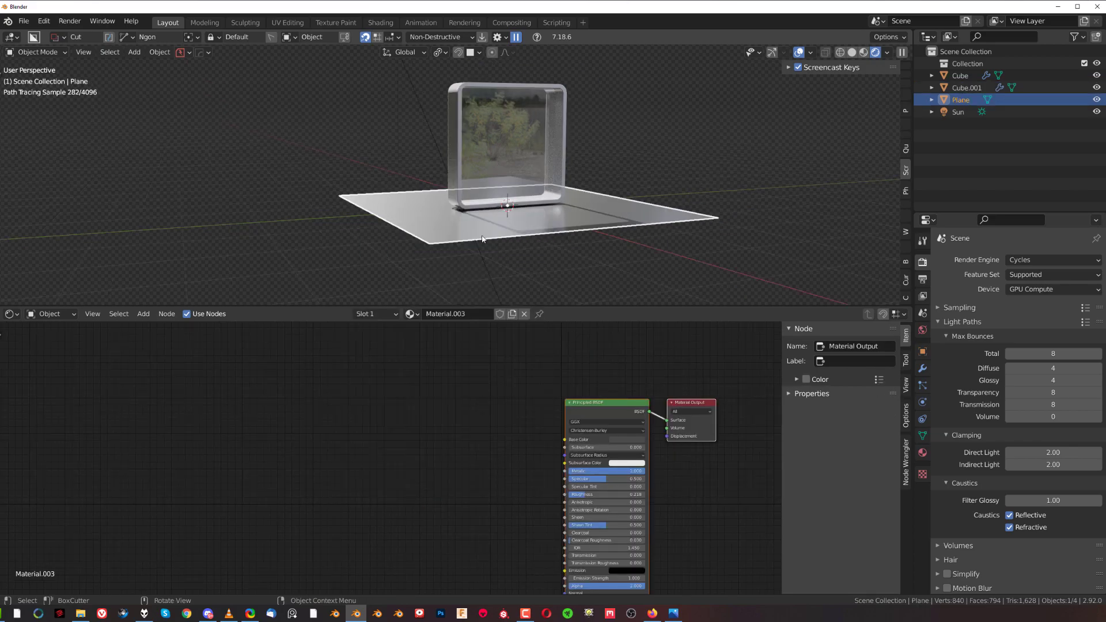
click(500, 158)
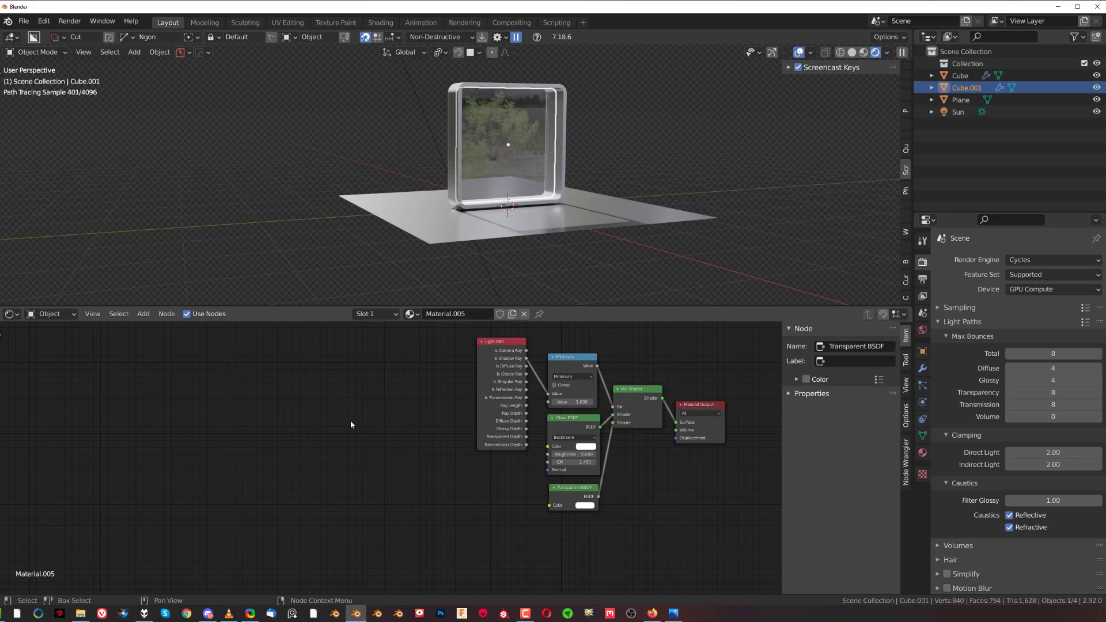
- Add a ColorRamp node to the glass material, widen it and place it beside the Glass BSDF
key(shift+a)
click(307, 430)
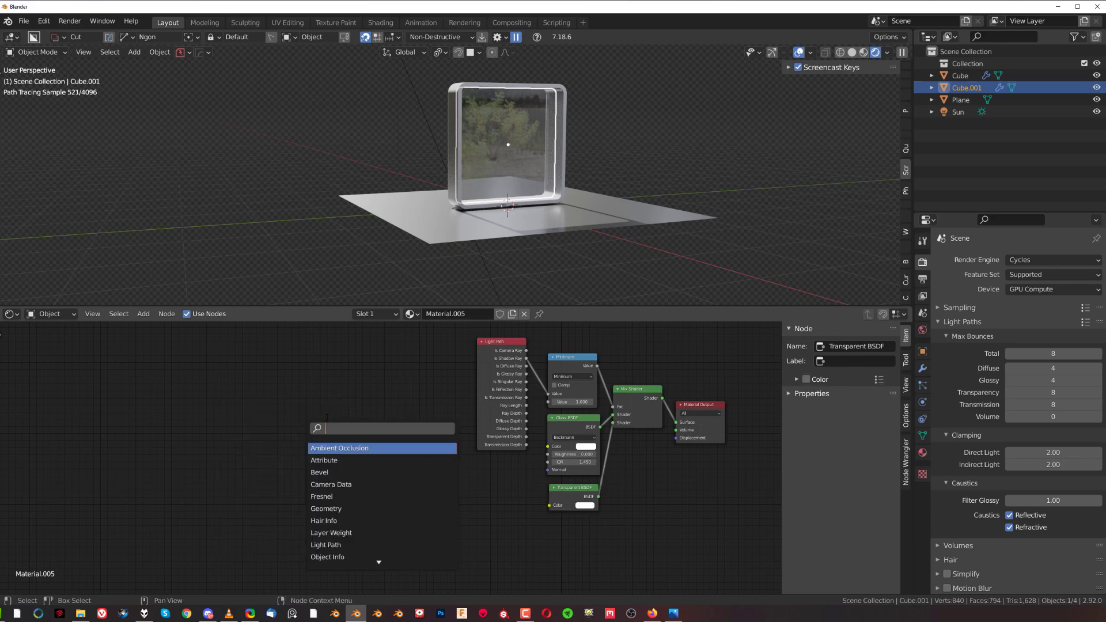
text(cOL)
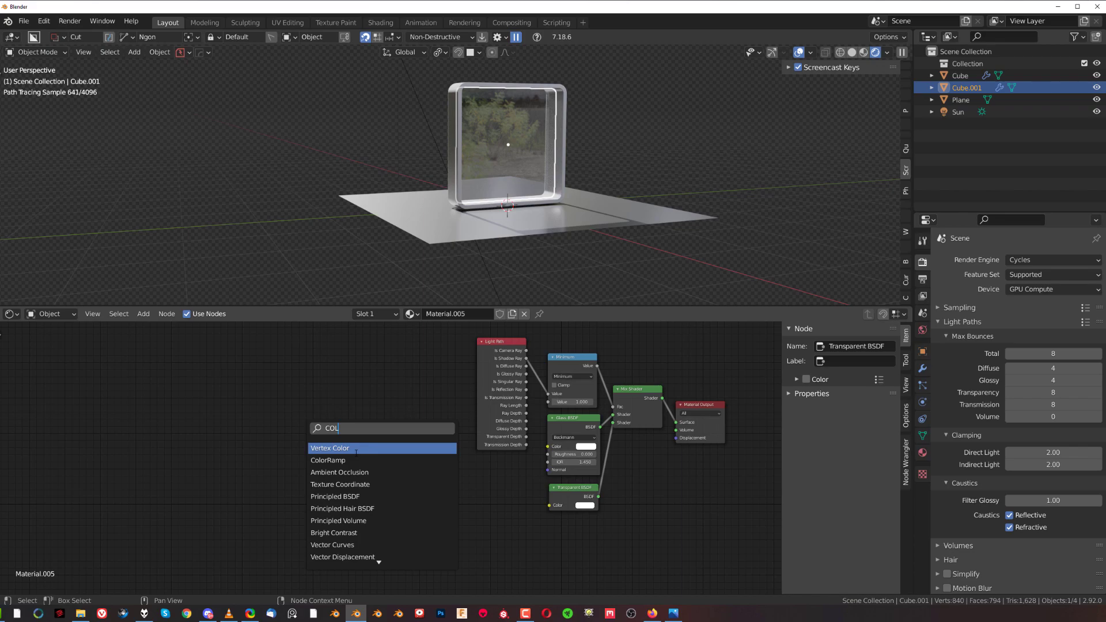
click(357, 462)
click(360, 481)
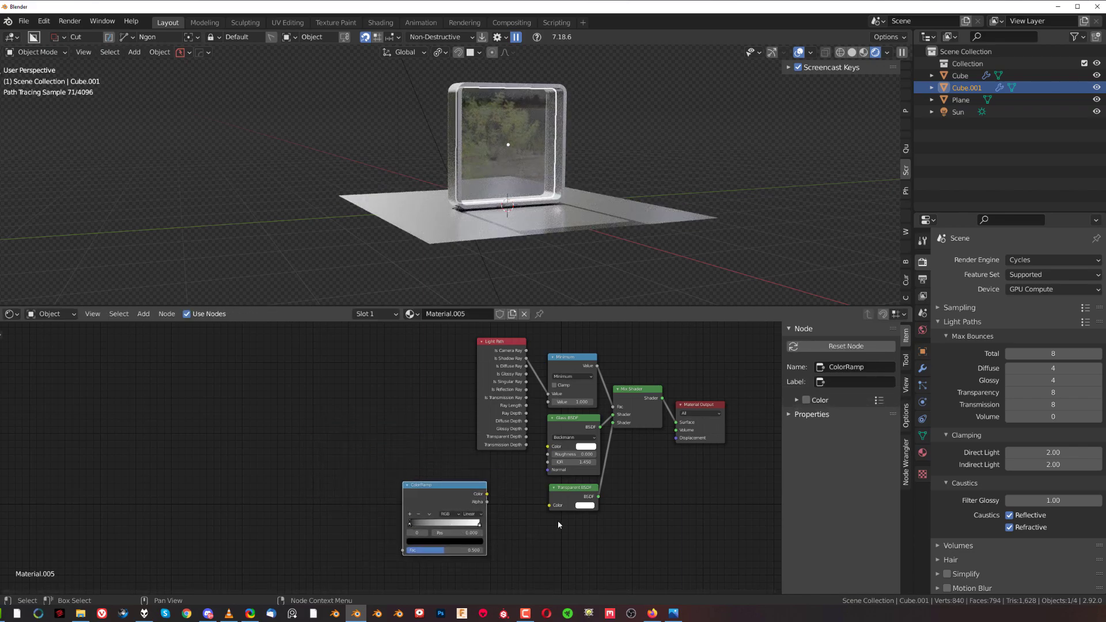
scroll(558, 525, up, 2)
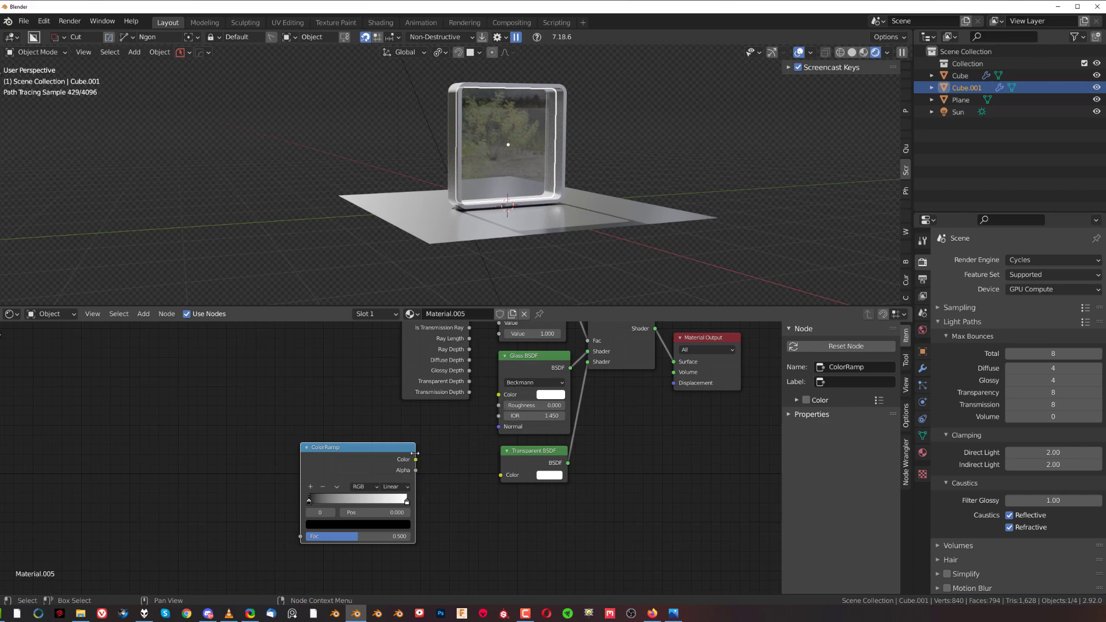
drag(415, 453, 499, 405)
drag(378, 452, 428, 428)
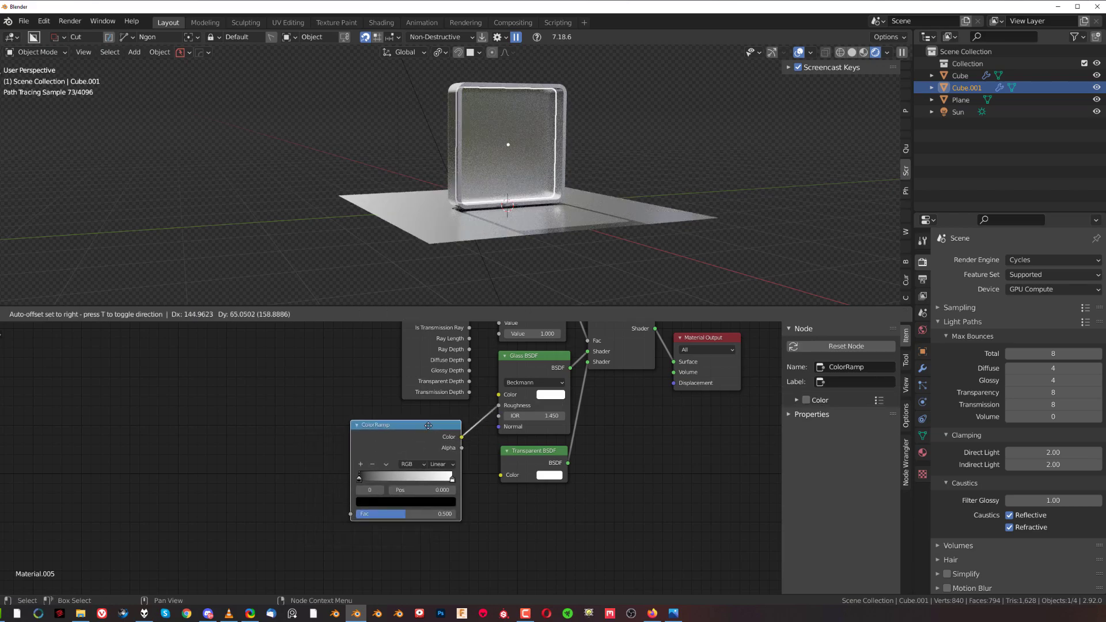
scroll(415, 446, down, 1)
middle_drag(399, 434, 423, 442)
scroll(534, 158, up, 2)
scroll(534, 159, up, 1)
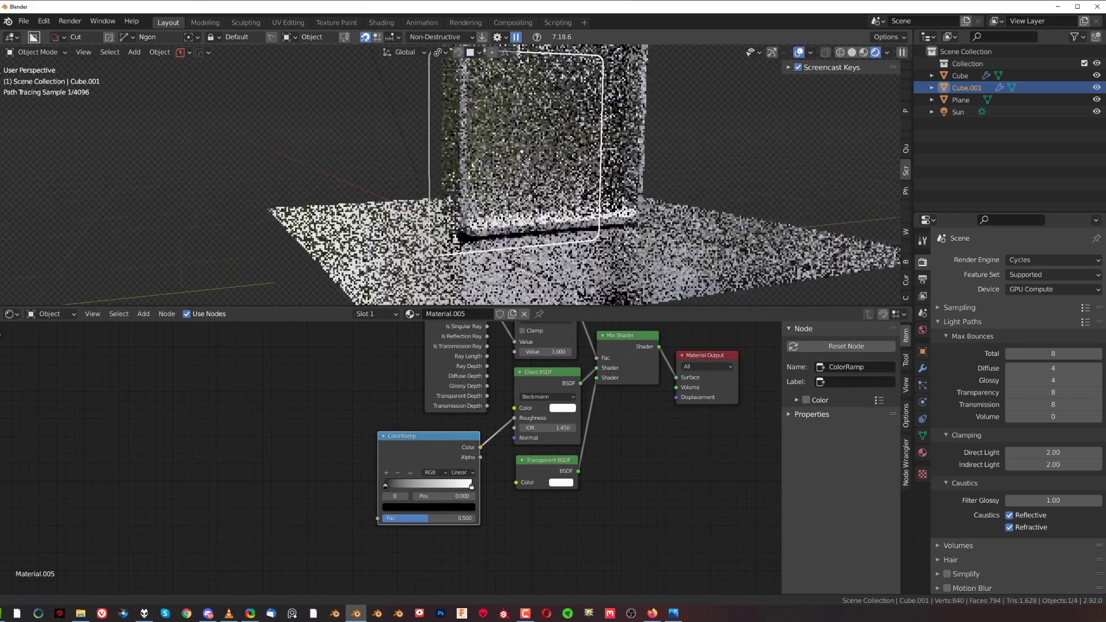
shift+middle_drag(534, 158, 487, 213)
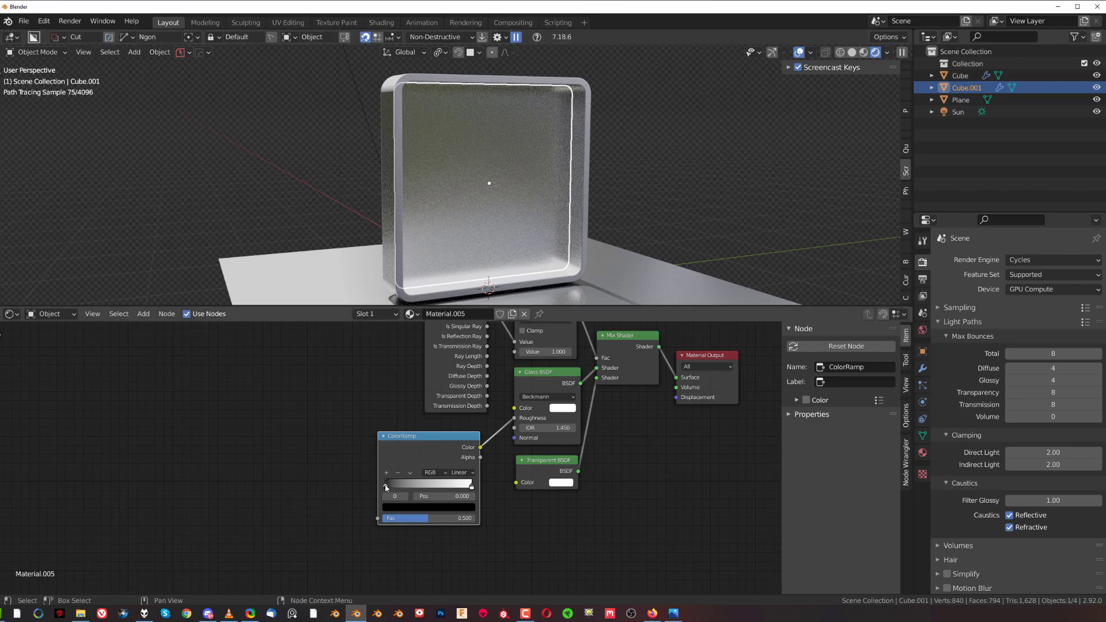
- Move the ColorRamp's white stop to 0.620, keeping the black stop at 0
mouse_move(386, 487)
mouse_down()
mouse_move(430, 489)
mouse_move(374, 485)
mouse_up()
mouse_move(471, 487)
mouse_down()
mouse_move(416, 487)
mouse_move(467, 487)
mouse_up()
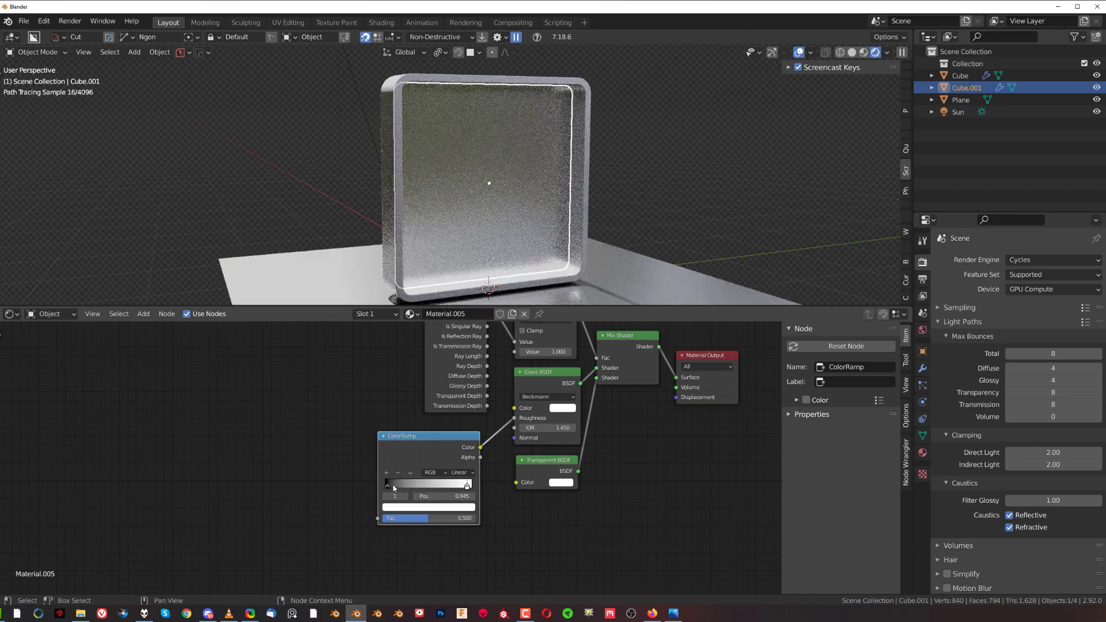
mouse_move(387, 487)
mouse_down()
mouse_move(453, 487)
mouse_move(374, 486)
mouse_up()
scroll(332, 462, down, 2)
middle_drag(341, 454, 435, 425)
scroll(537, 451, down, 1)
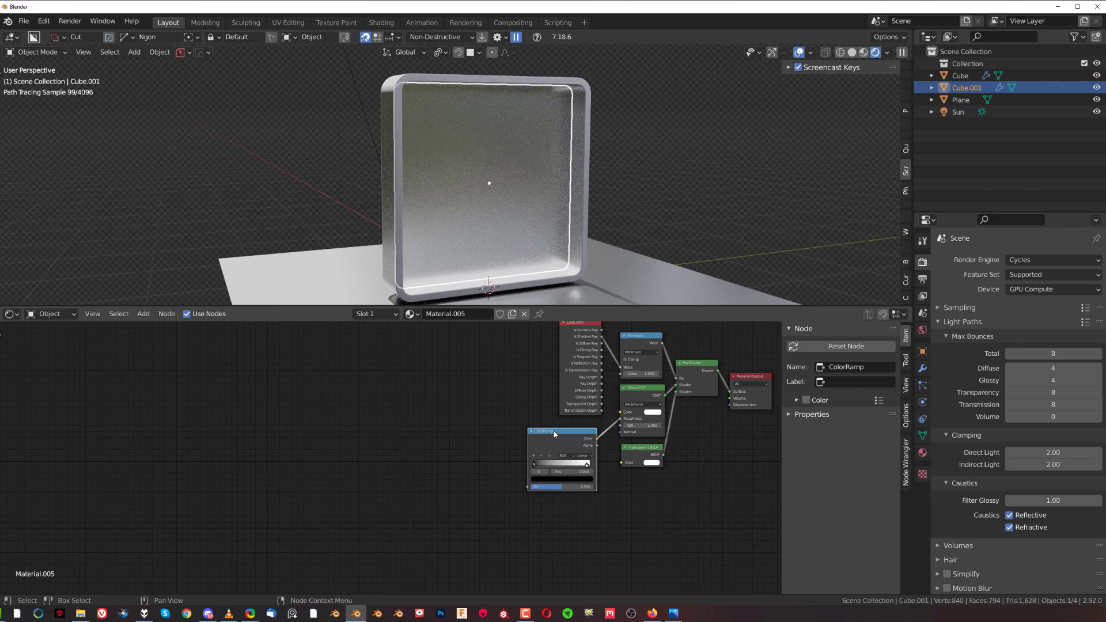
scroll(454, 463, down, 1)
- Add Texture Coordinate, Mapping and Image Texture nodes feeding the ColorRamp with Ctrl+T, moved left
key(ctrl+t)
drag(488, 441, 435, 442)
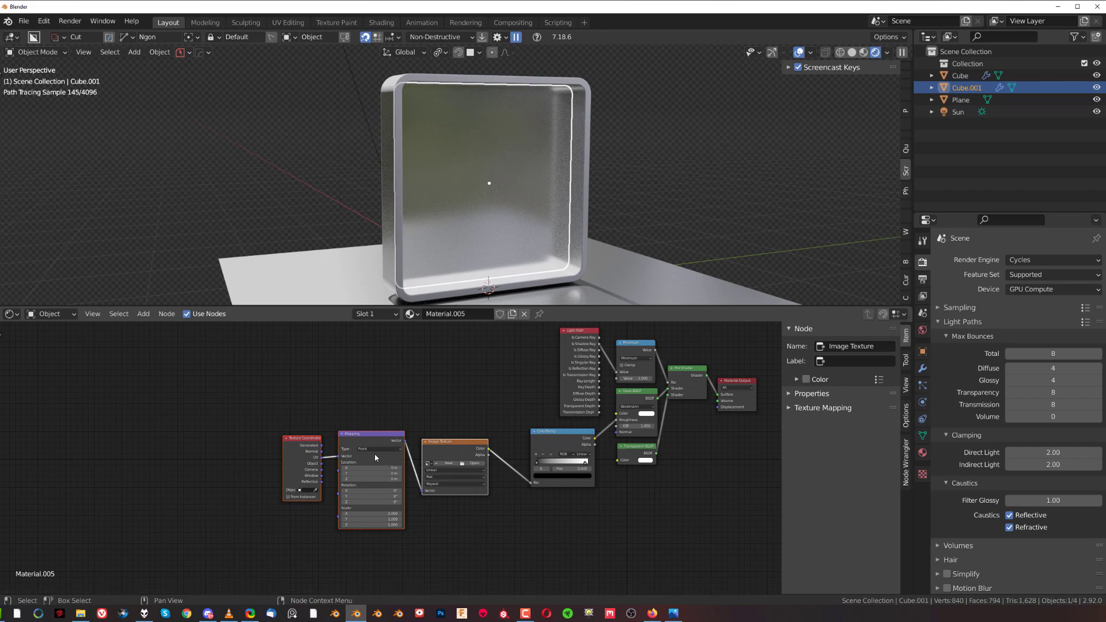
scroll(375, 458, up, 1)
- Check the World node tree, then switch back to the glass material's Object node tree
click(50, 314)
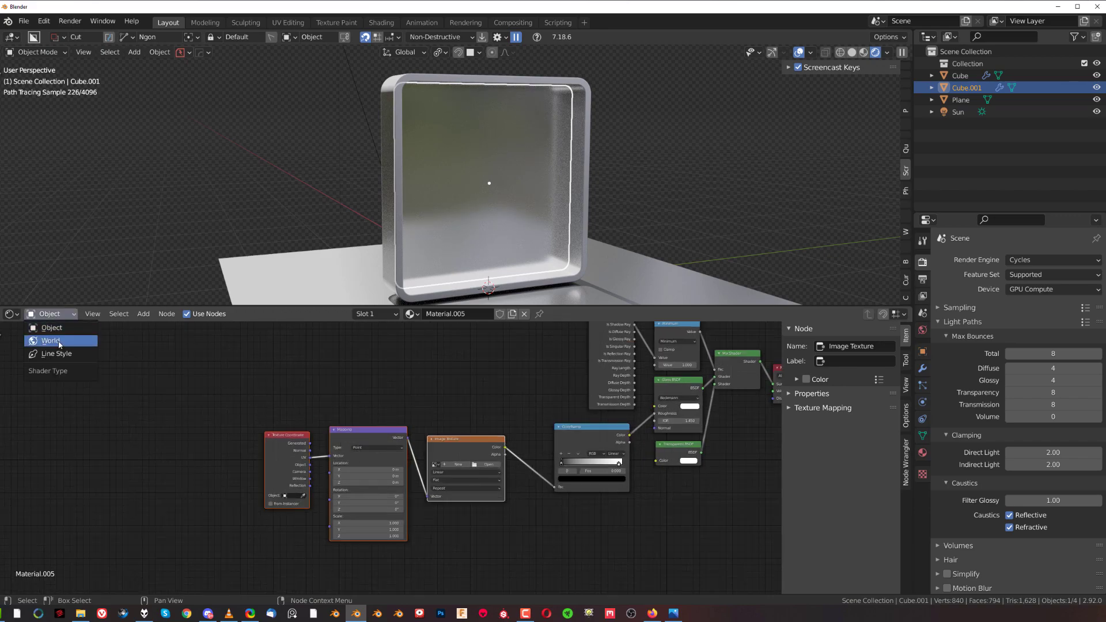
click(60, 345)
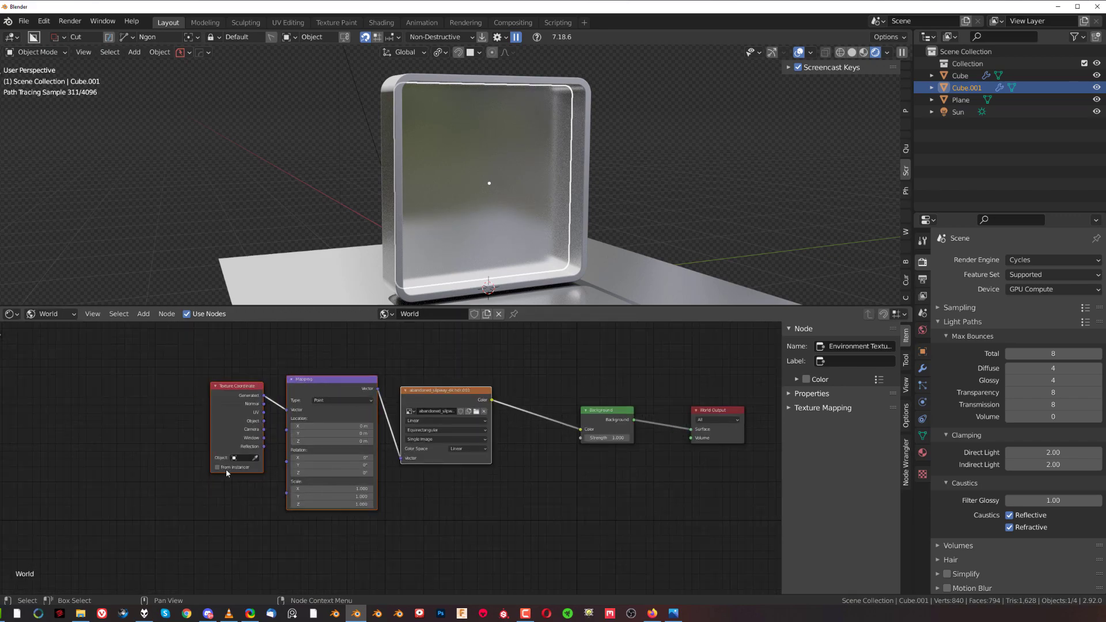
click(50, 314)
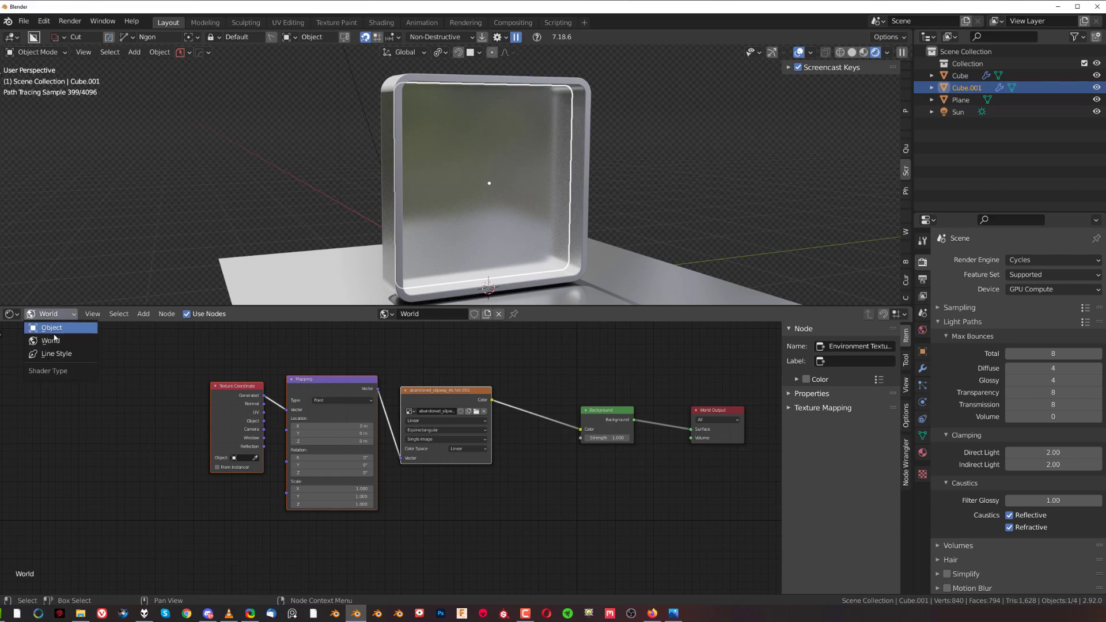
click(52, 325)
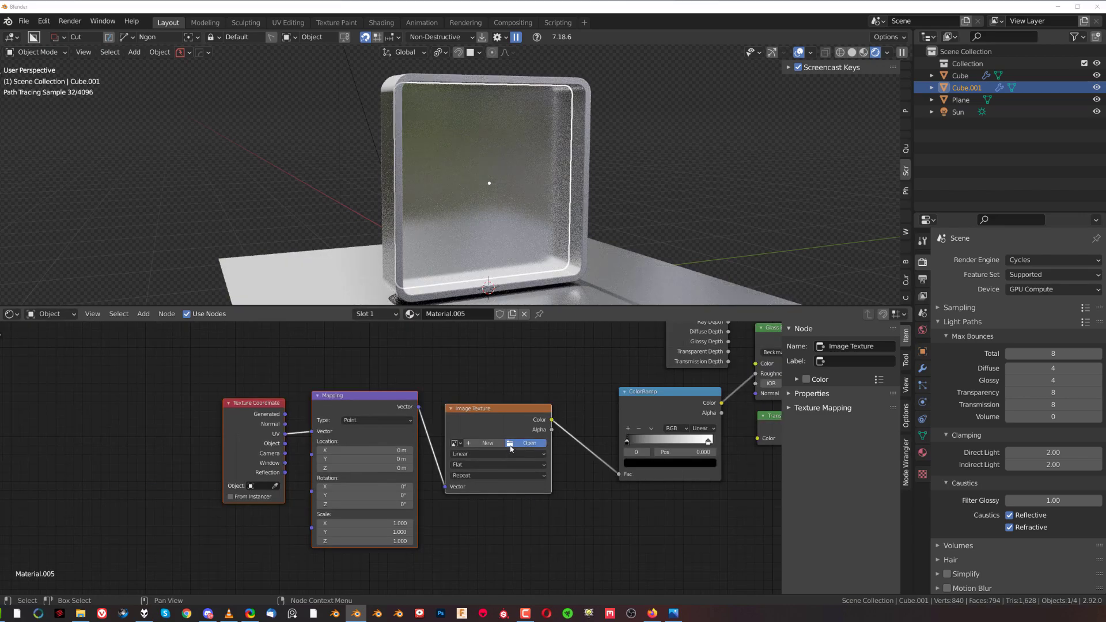
- Browse from the E: drive through the Photoshop backgrounds folders into the textures folder
click(525, 443)
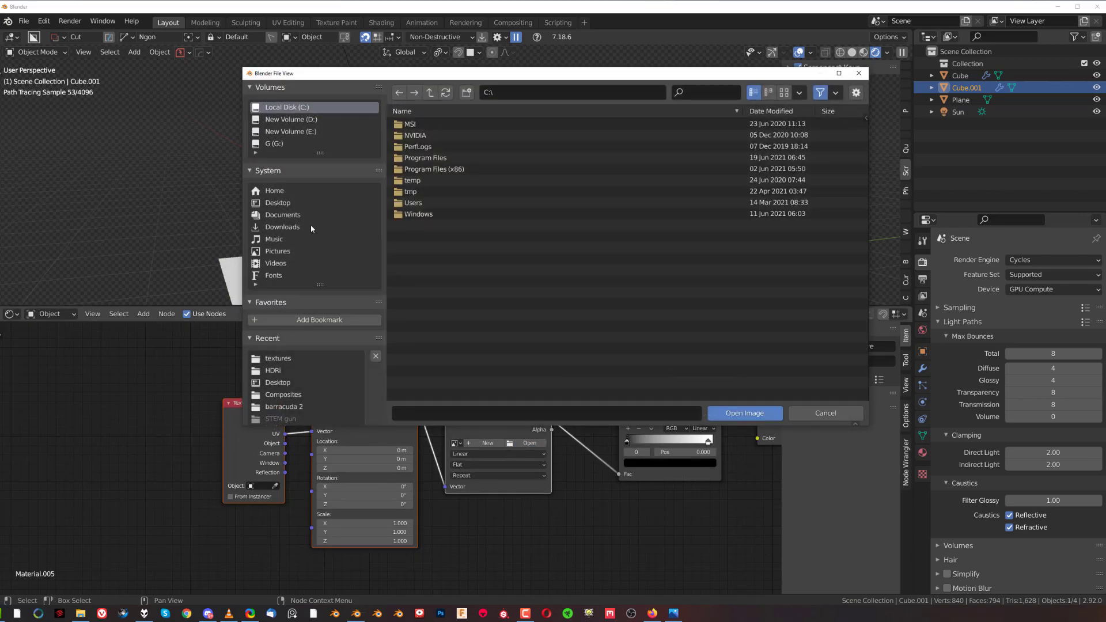
click(288, 132)
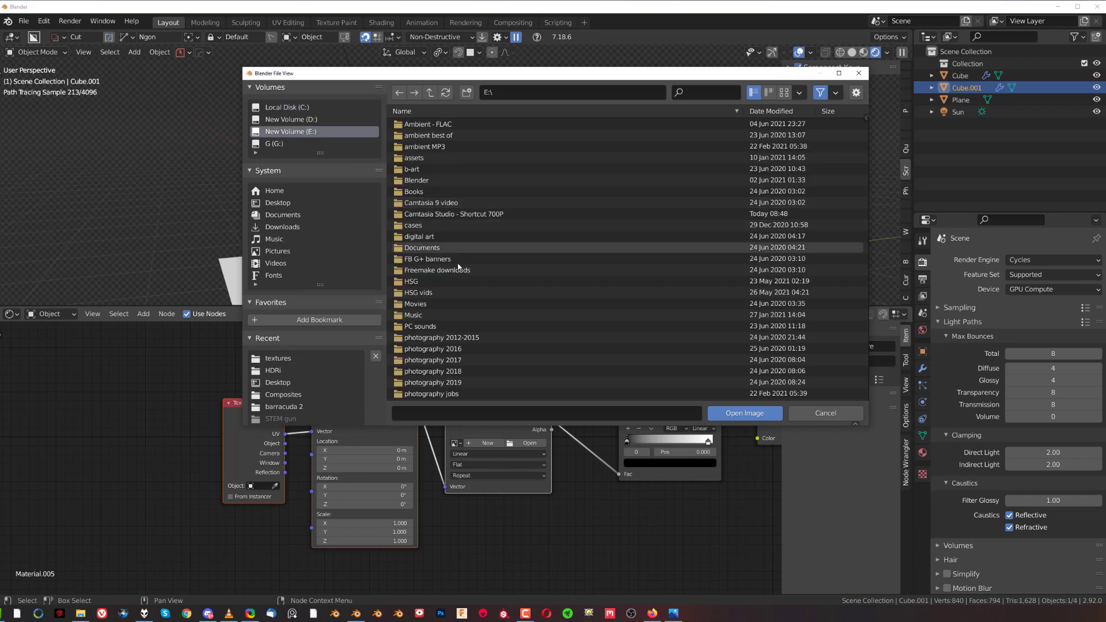
scroll(467, 280, down, 5)
double_click(491, 324)
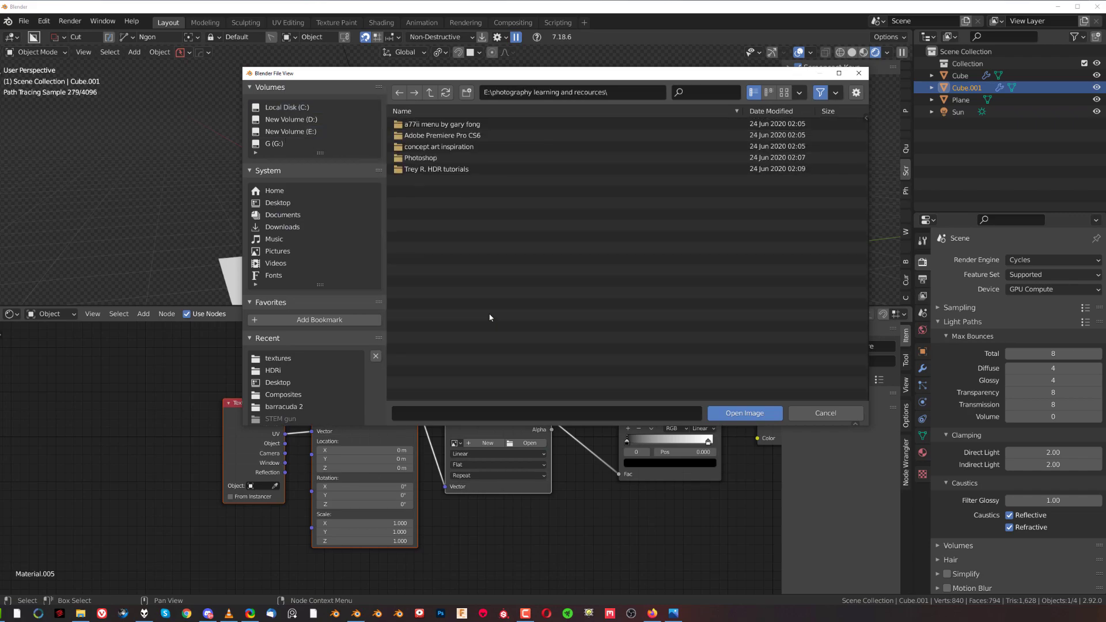
double_click(438, 158)
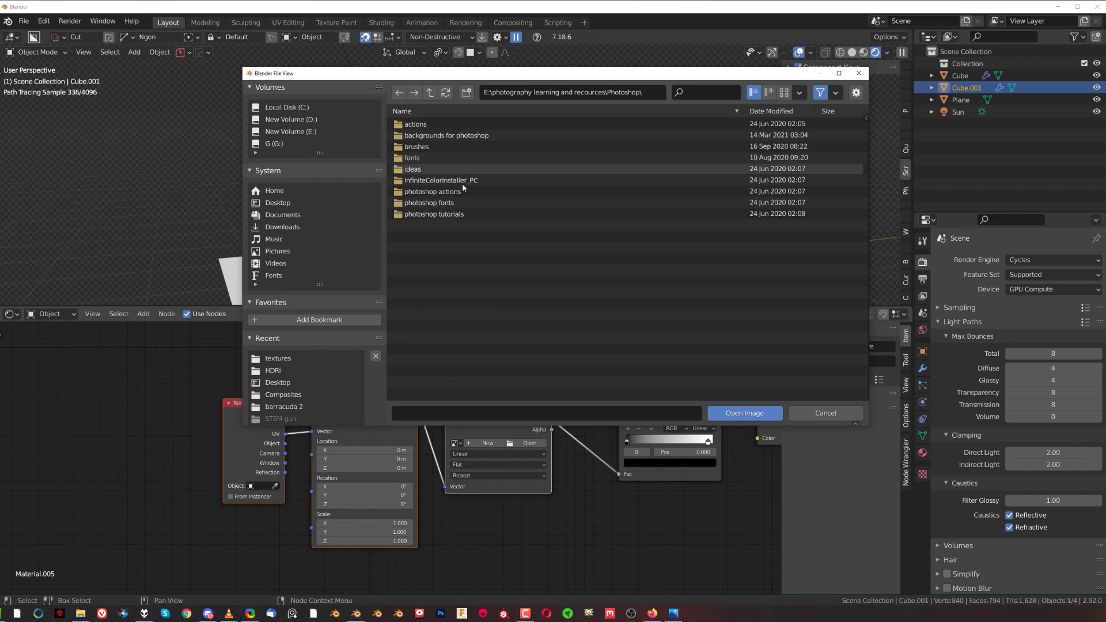
double_click(478, 136)
scroll(490, 299, down, 5)
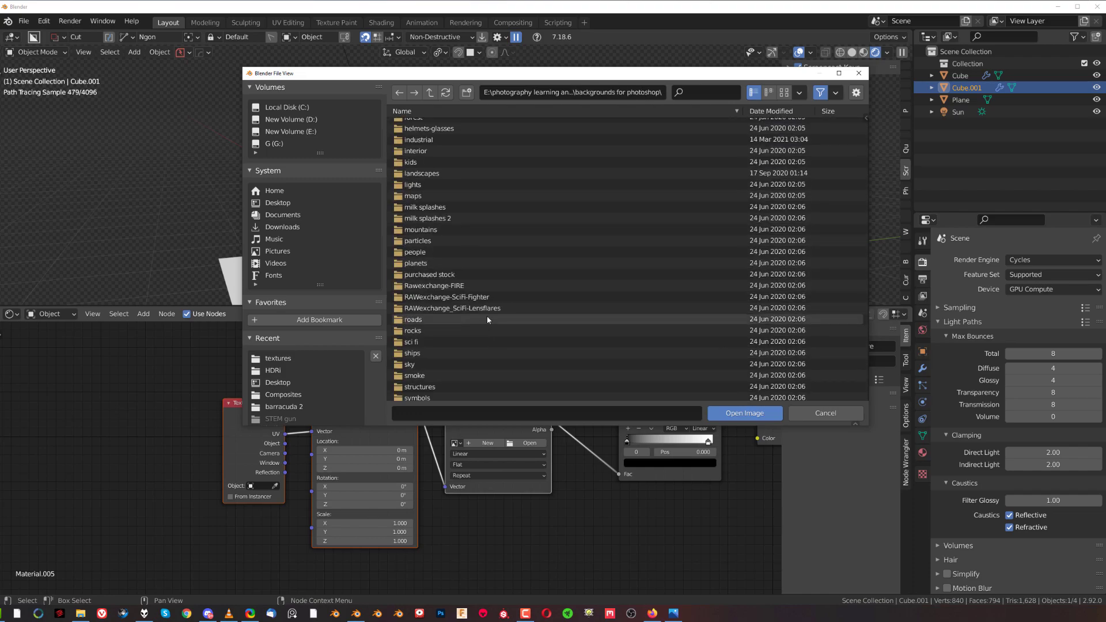
scroll(478, 314, down, 6)
scroll(438, 295, up, 2)
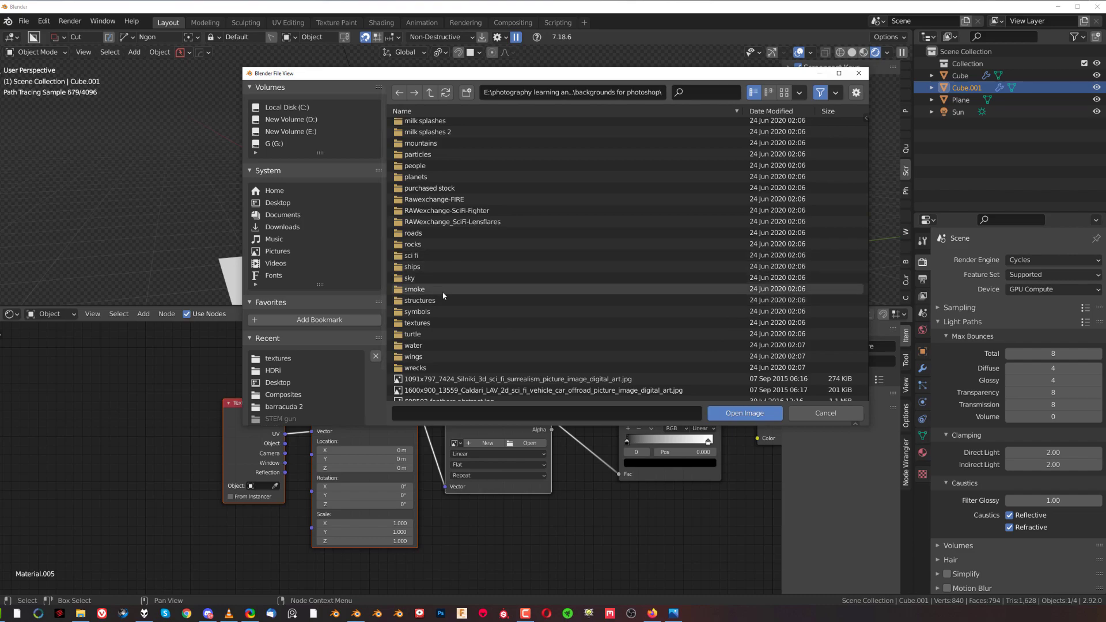
click(418, 323)
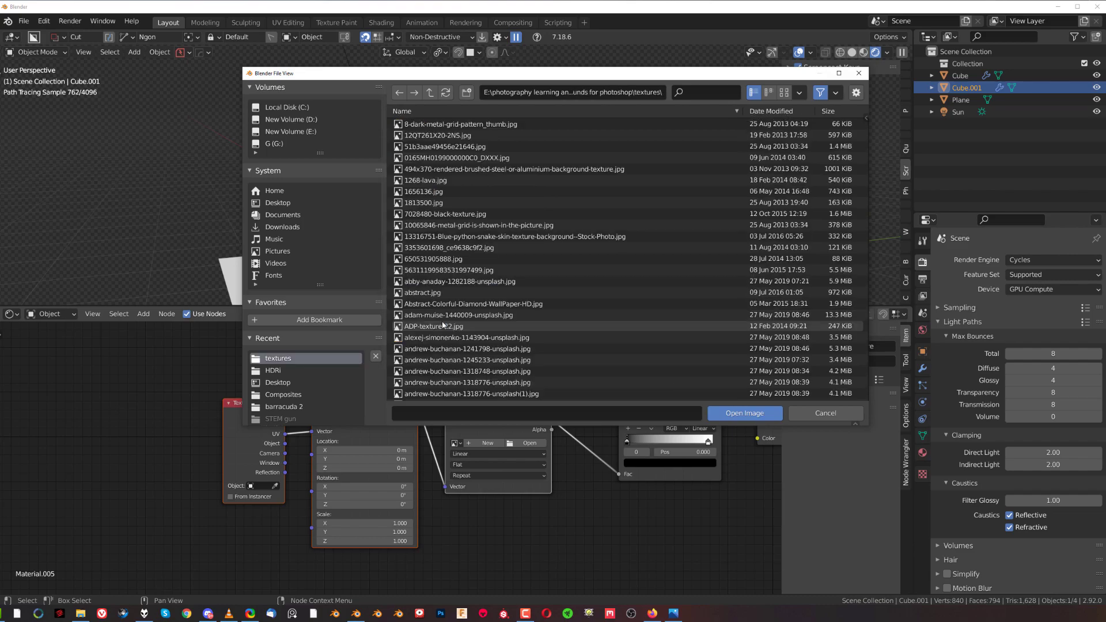
- Load rust-451324.jpg into the Image Texture node
scroll(549, 304, down, 10)
scroll(548, 304, down, 8)
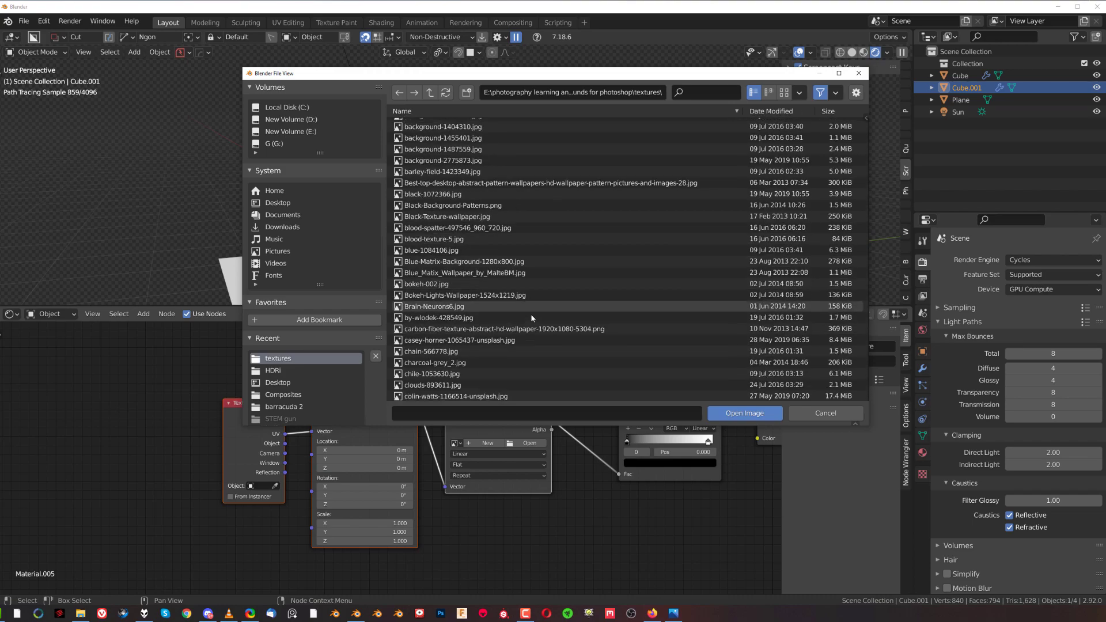
scroll(512, 308, down, 20)
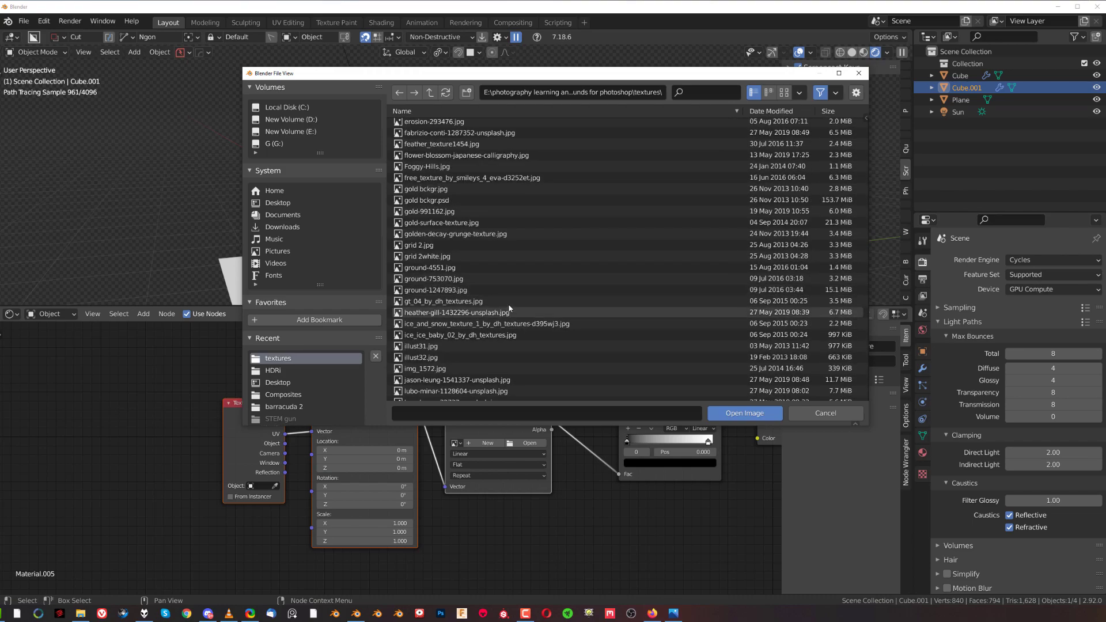
scroll(484, 297, down, 5)
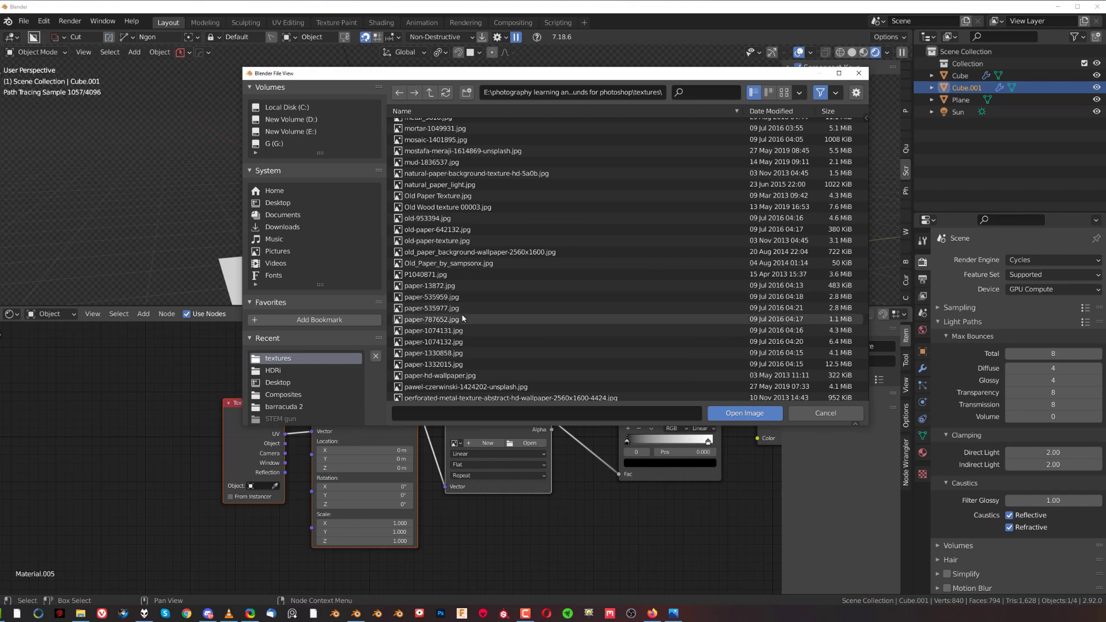
scroll(461, 313, down, 10)
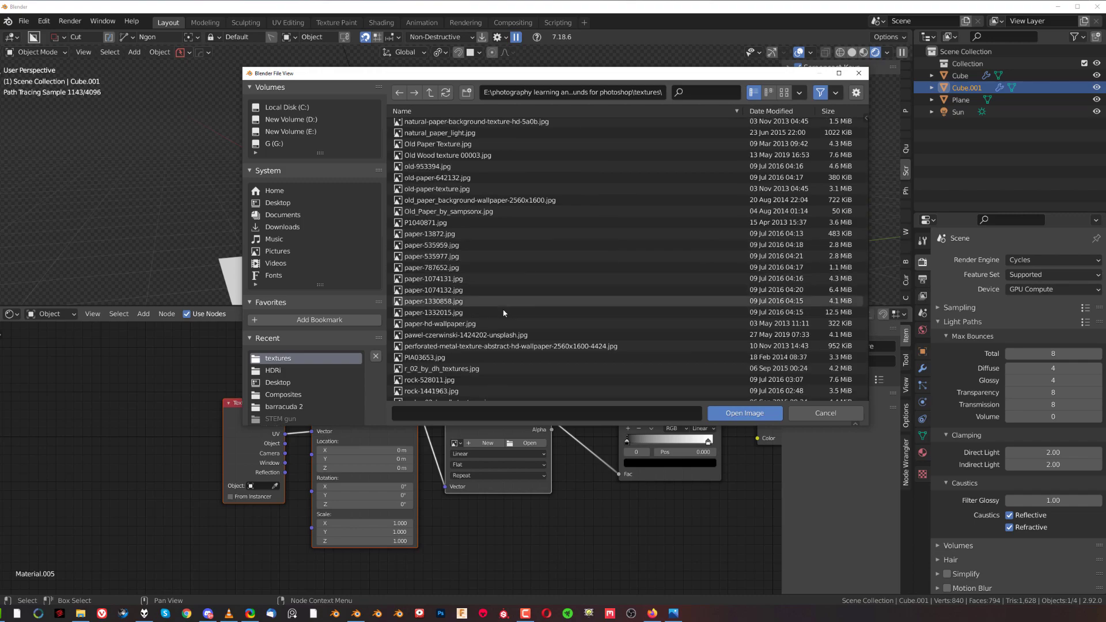
scroll(459, 304, down, 5)
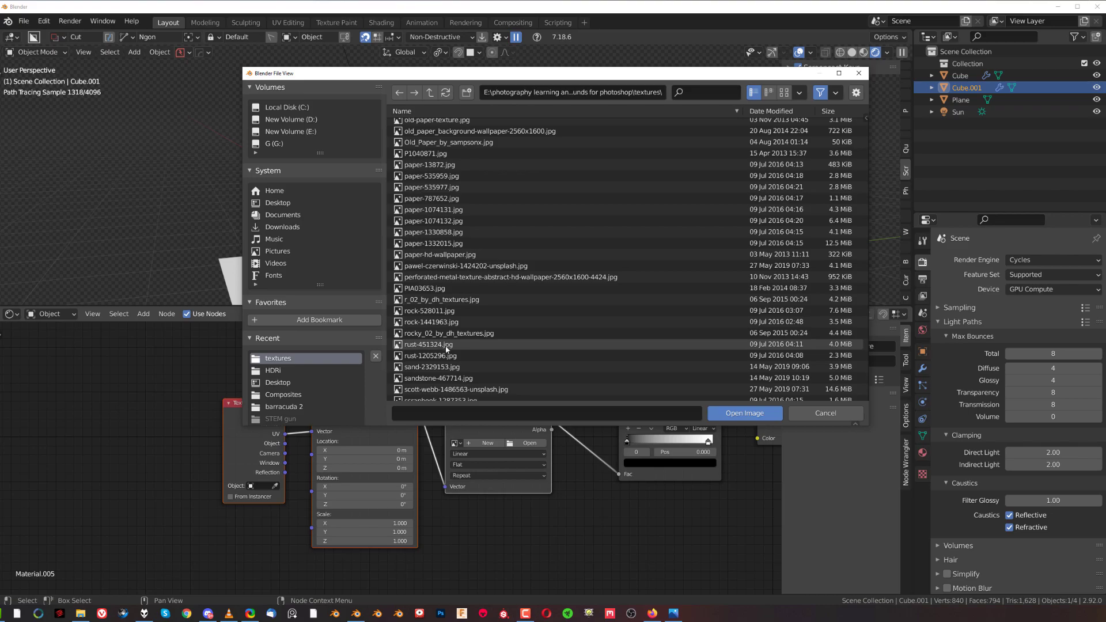
double_click(447, 345)
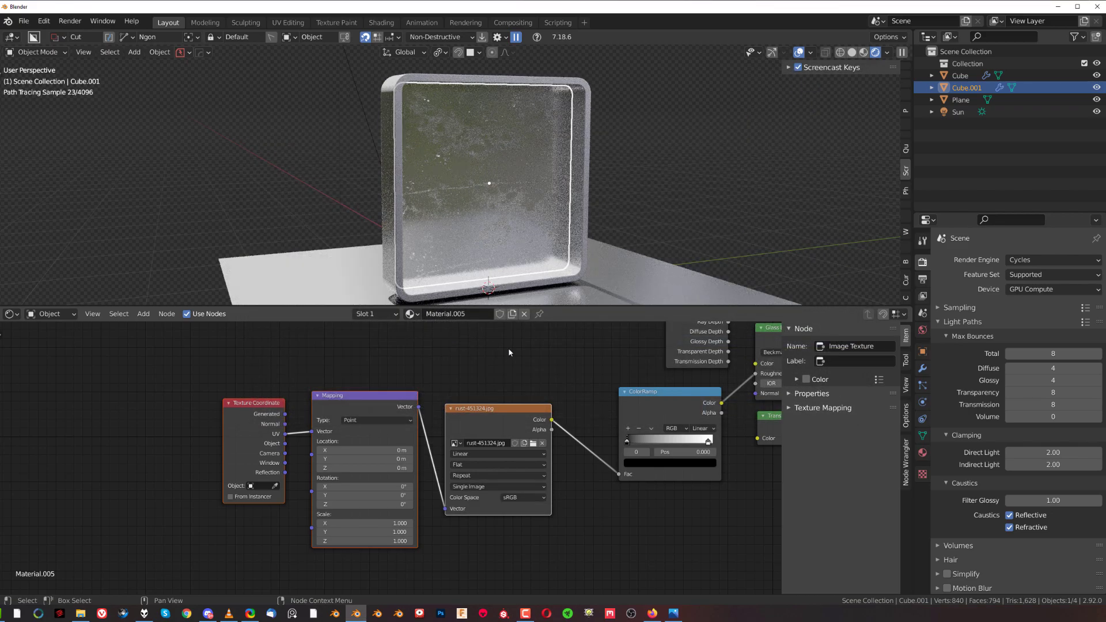
- Move the Texture Coordinate, Mapping and rust image nodes left, with Texture Coordinate furthest out
scroll(464, 207, up, 5)
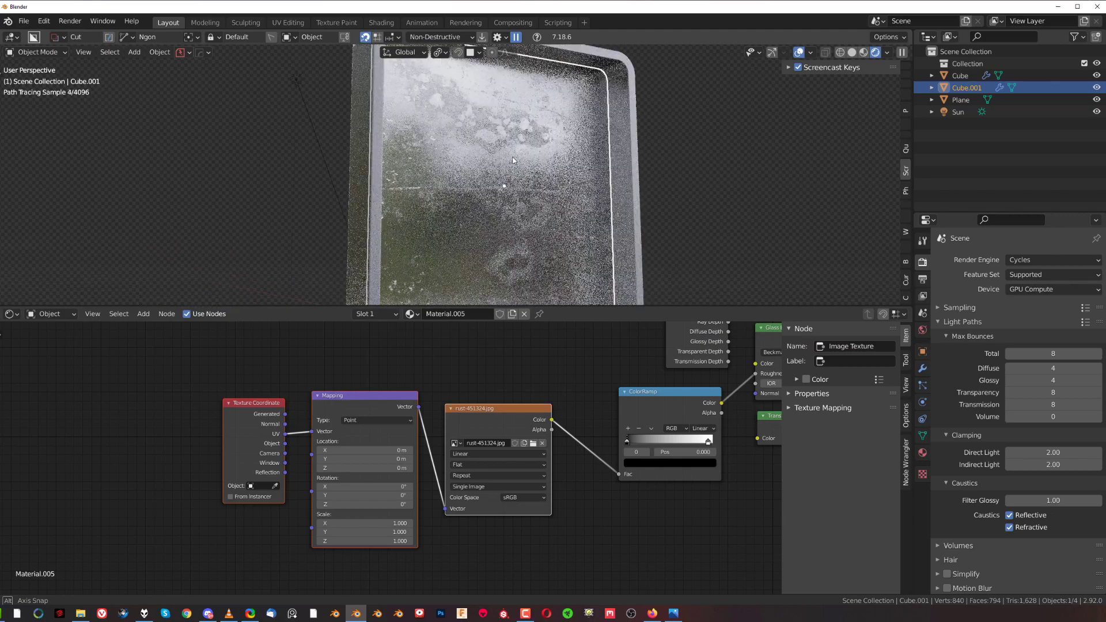
scroll(493, 136, down, 5)
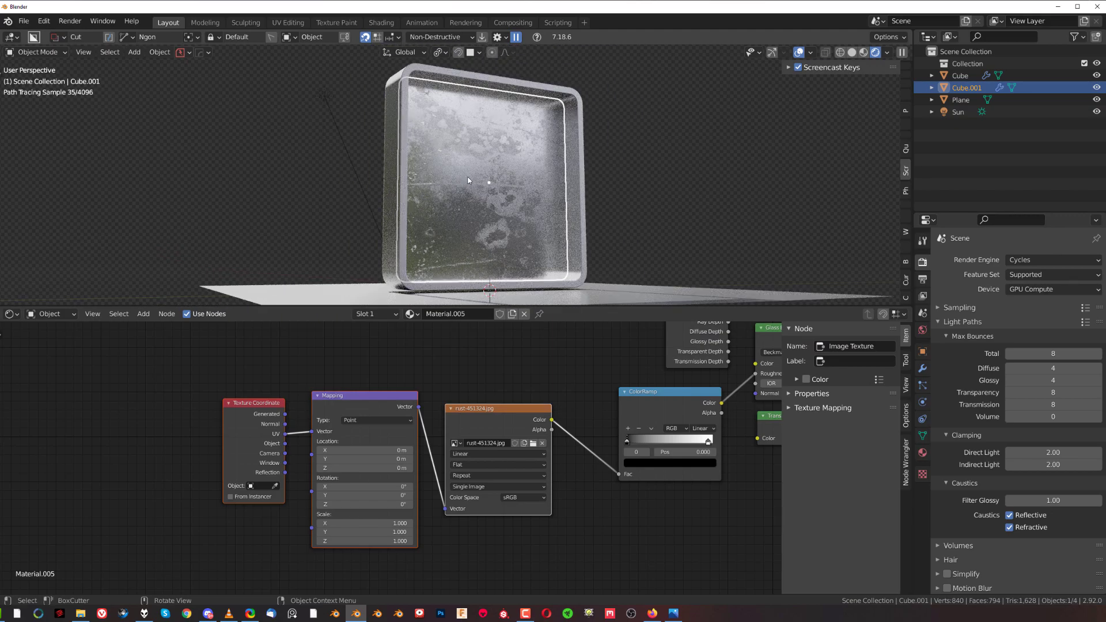
mouse_move(499, 162)
middle_down()
mouse_move(509, 178)
mouse_move(483, 217)
mouse_move(513, 192)
mouse_move(592, 203)
middle_up()
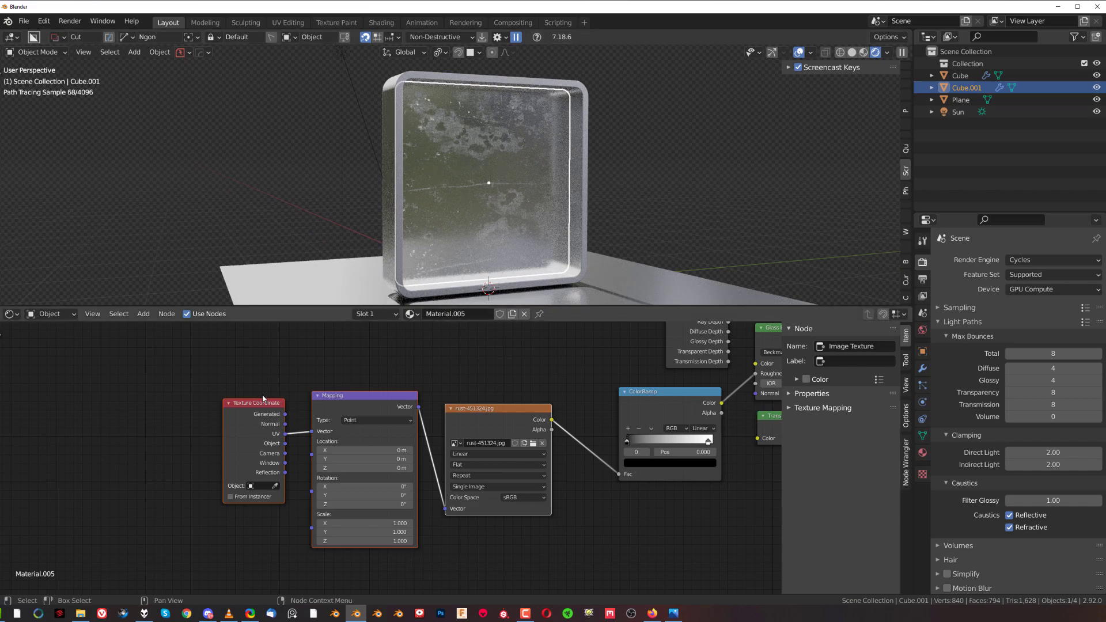
drag(257, 407, 226, 387)
click(225, 387)
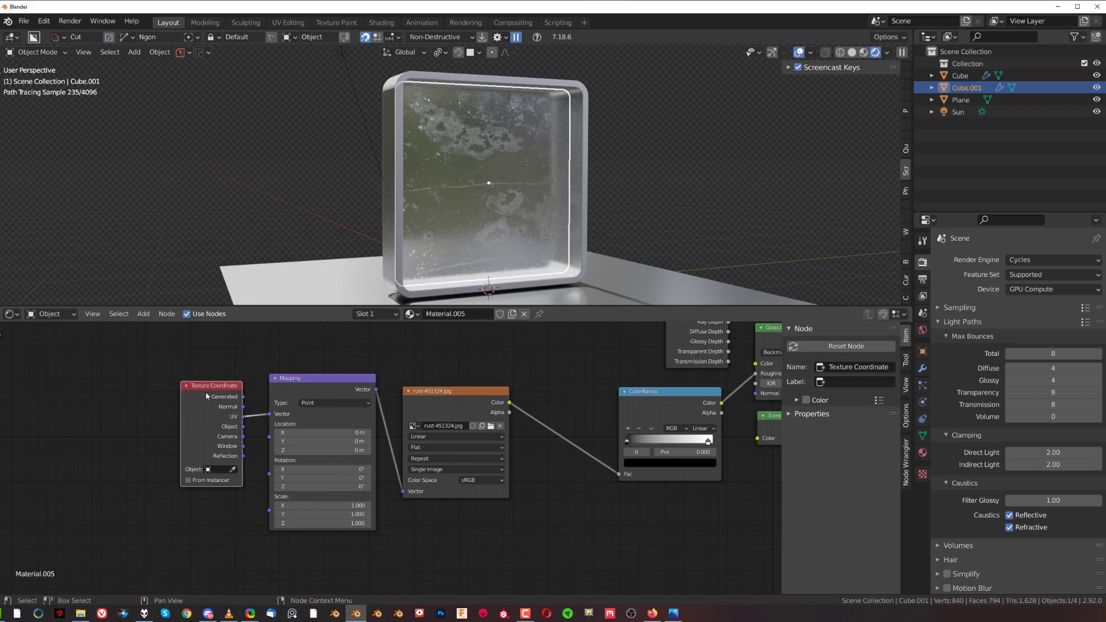
drag(195, 387, 92, 378)
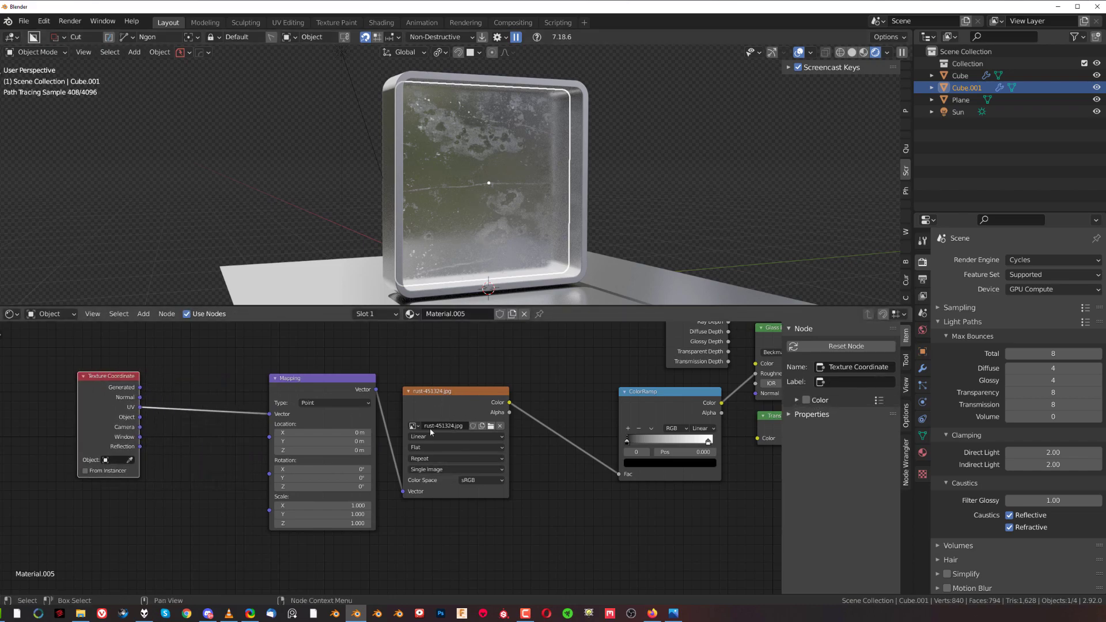
- Set the Image Texture projection to Box and feed Texture Coordinate Object, not UV, into Mapping Vector
click(450, 448)
click(456, 469)
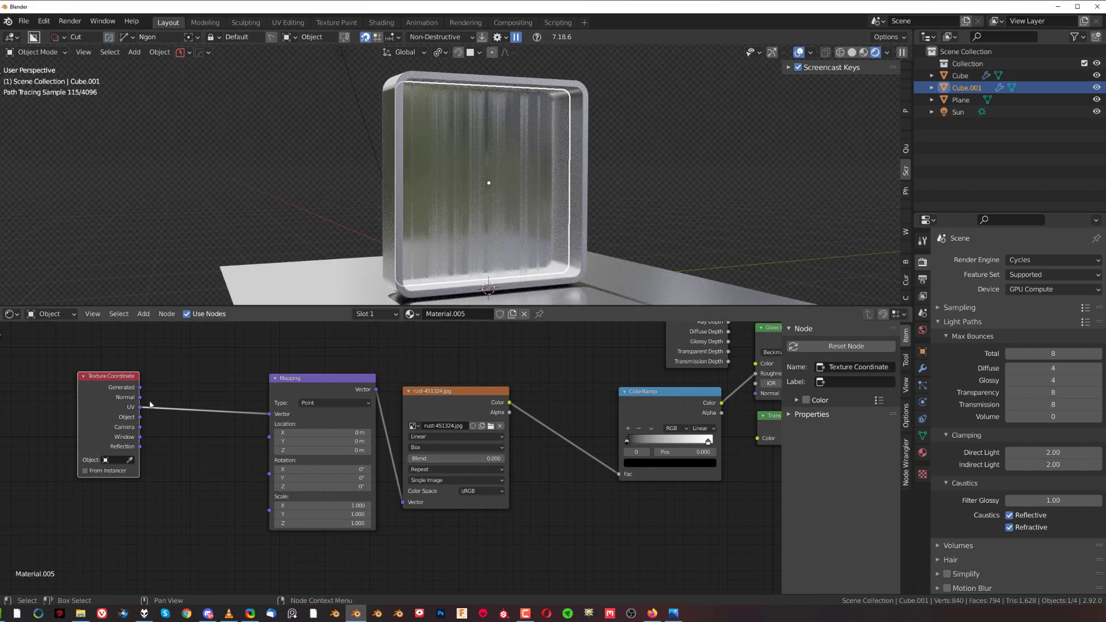
ctrl+right_drag(183, 402, 189, 413)
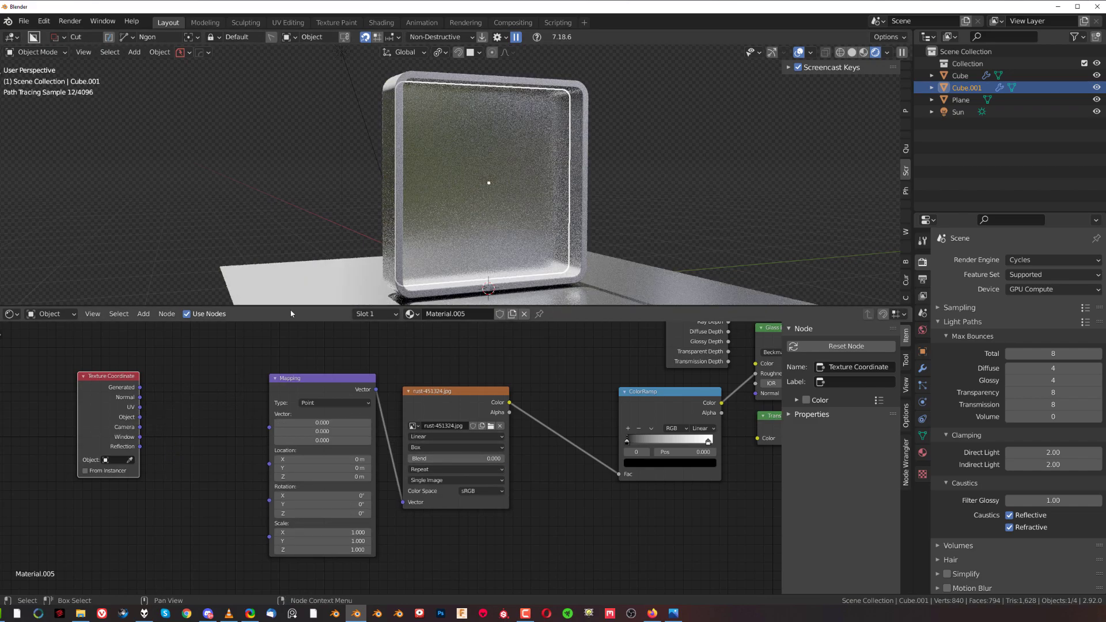
drag(140, 417, 198, 451)
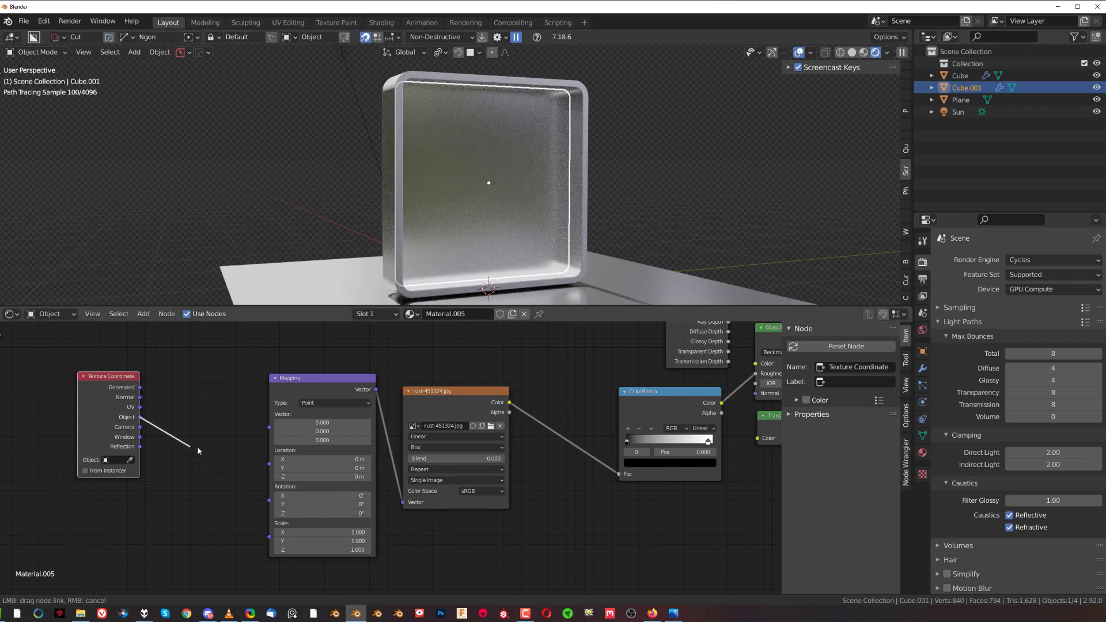
drag(279, 427, 277, 427)
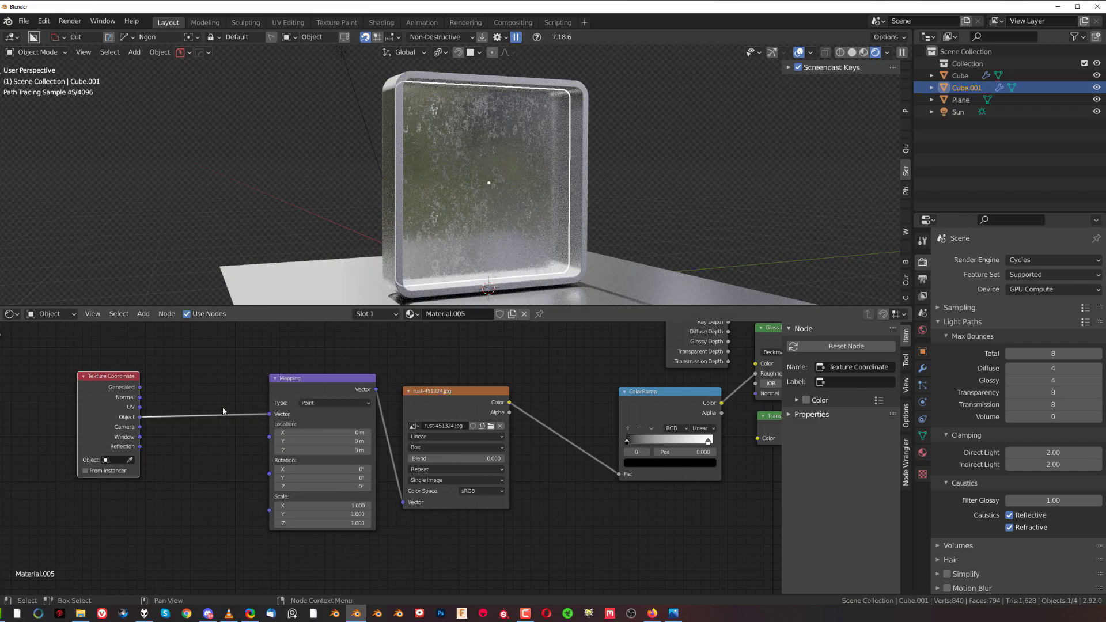
- Add a Vector Transform node (World to Object) on the link between Texture Coordinate's Object output and Mapping
key(shift+a)
click(236, 384)
text(V)
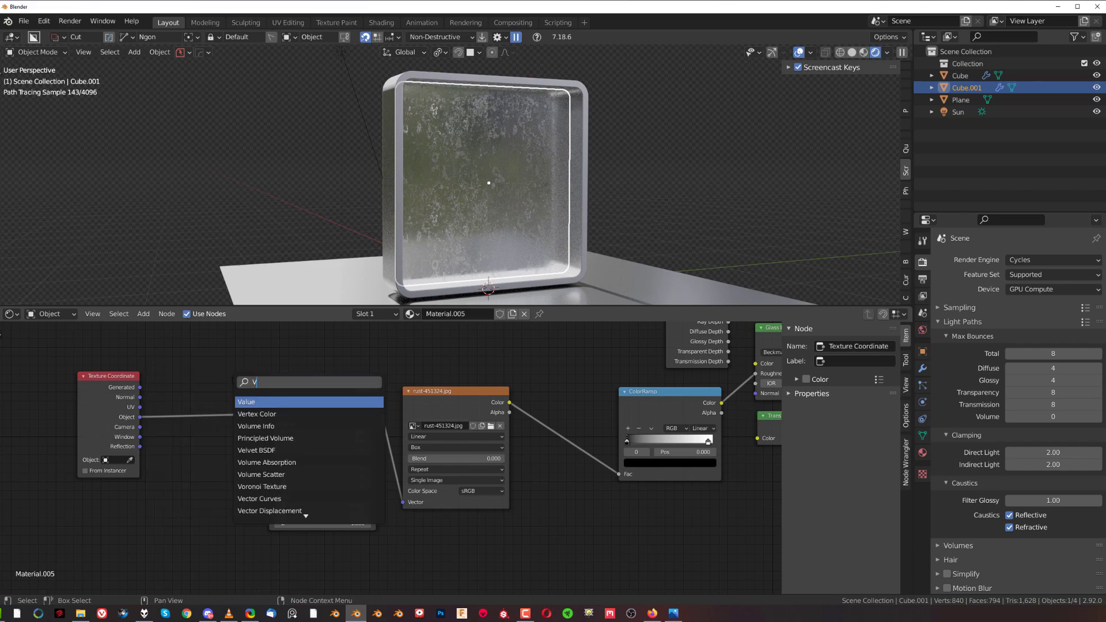
text(EC)
click(254, 438)
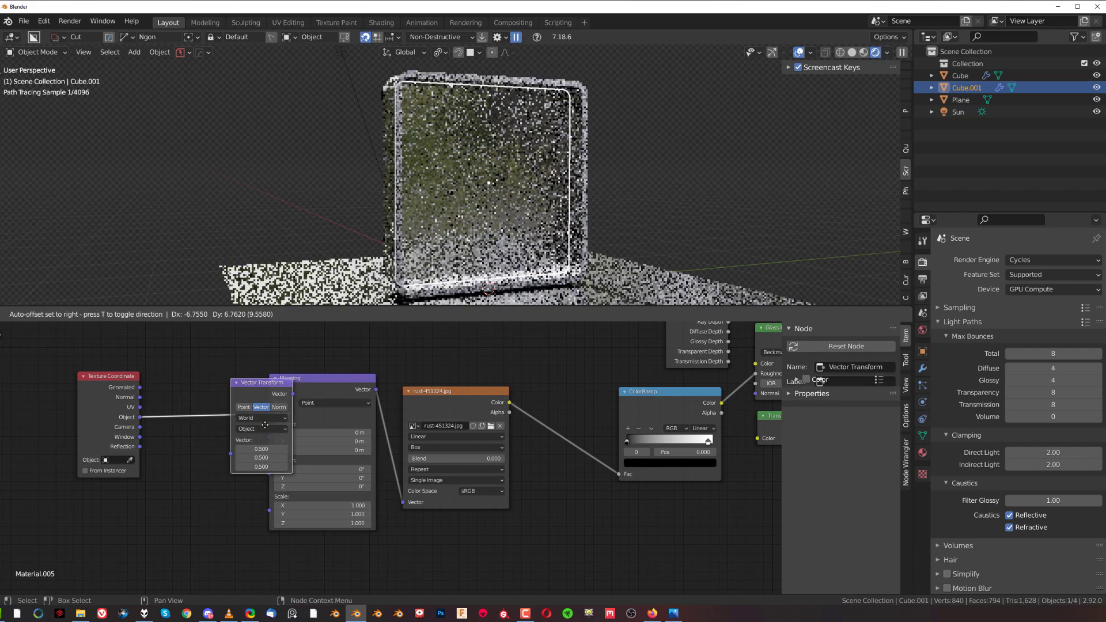
click(195, 430)
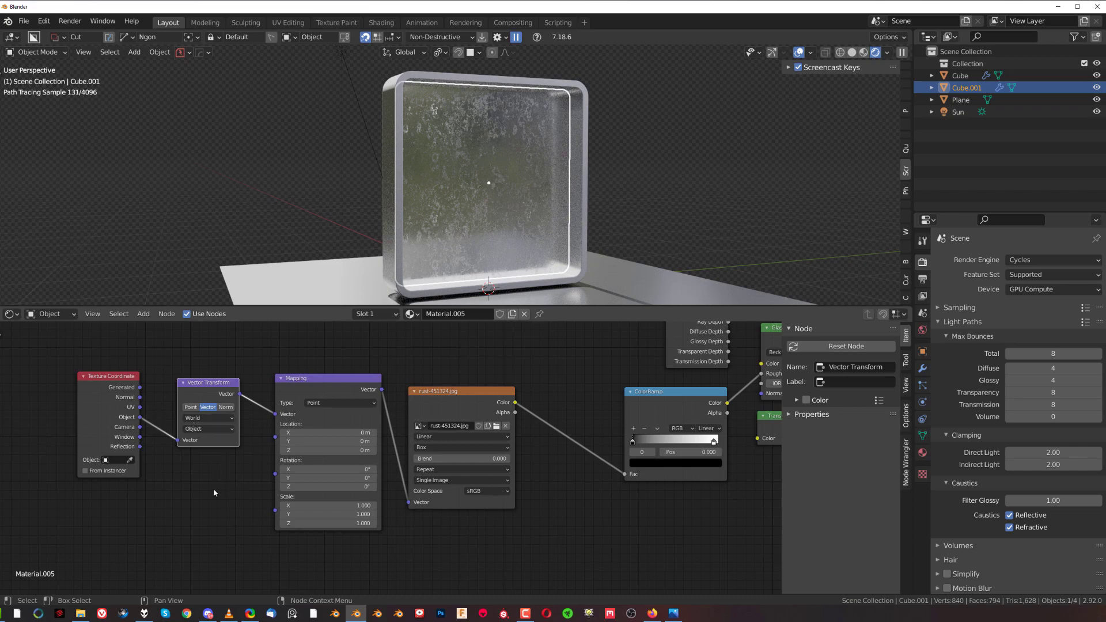
middle_drag(213, 493, 164, 498)
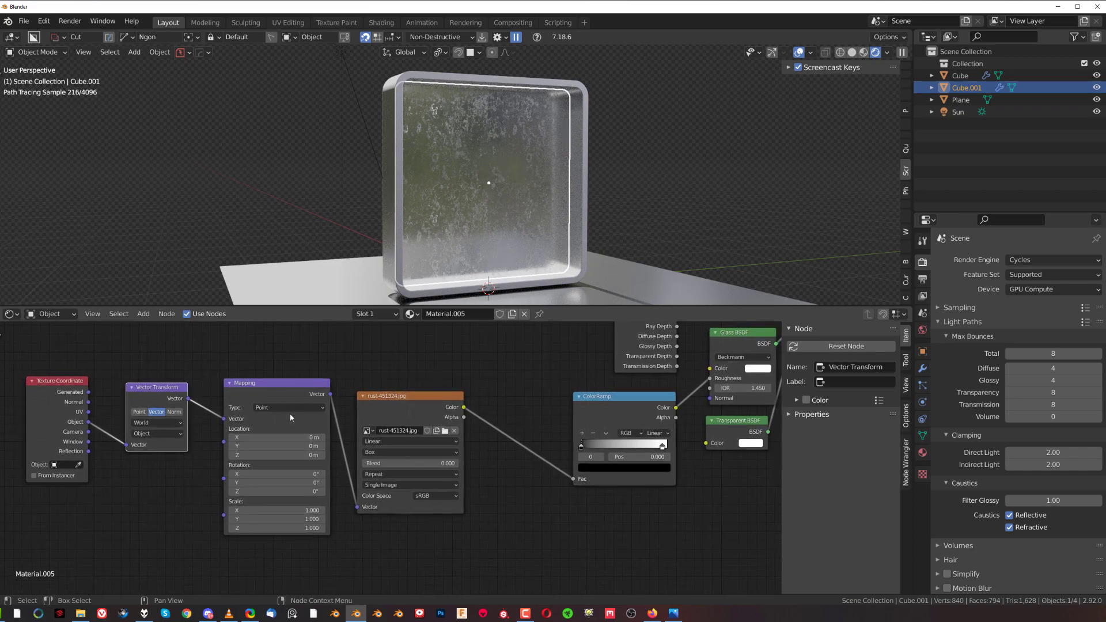
shift+middle_drag(195, 426, 190, 425)
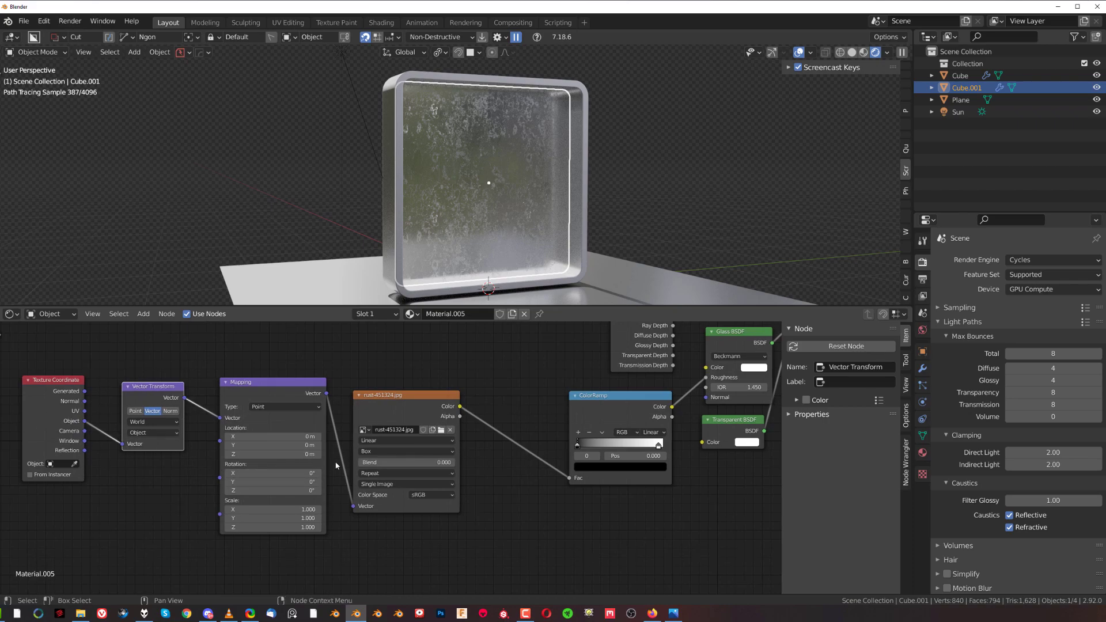
scroll(345, 464, up, 2)
- Slide the ColorRamp's black stop right to position 0.308 and inspect the glass
scroll(496, 210, up, 3)
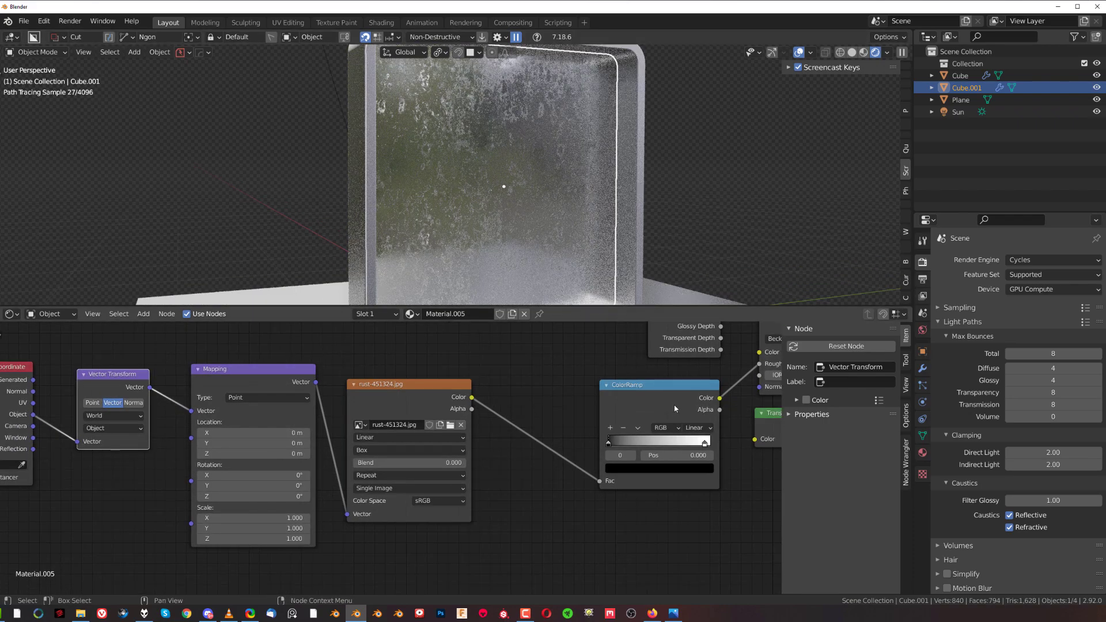
mouse_move(613, 442)
mouse_down()
mouse_move(655, 444)
mouse_move(644, 445)
mouse_up()
middle_drag(423, 128, 435, 116)
scroll(435, 116, down, 1)
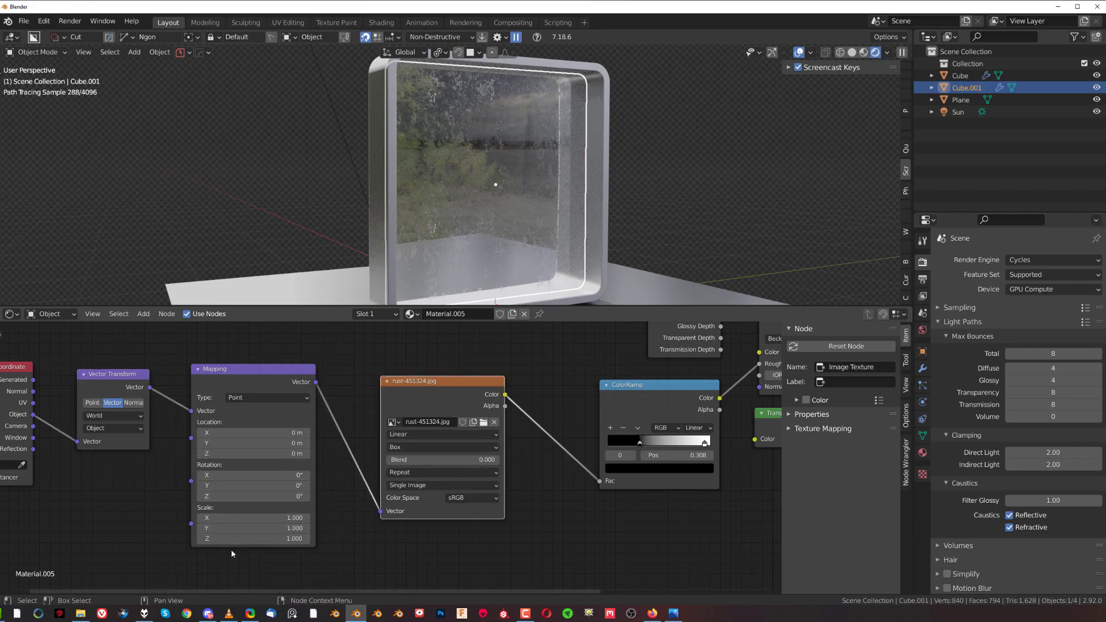
- Try a 90° Mapping Z rotation on the rust texture, then reset it to 0°
click(224, 497)
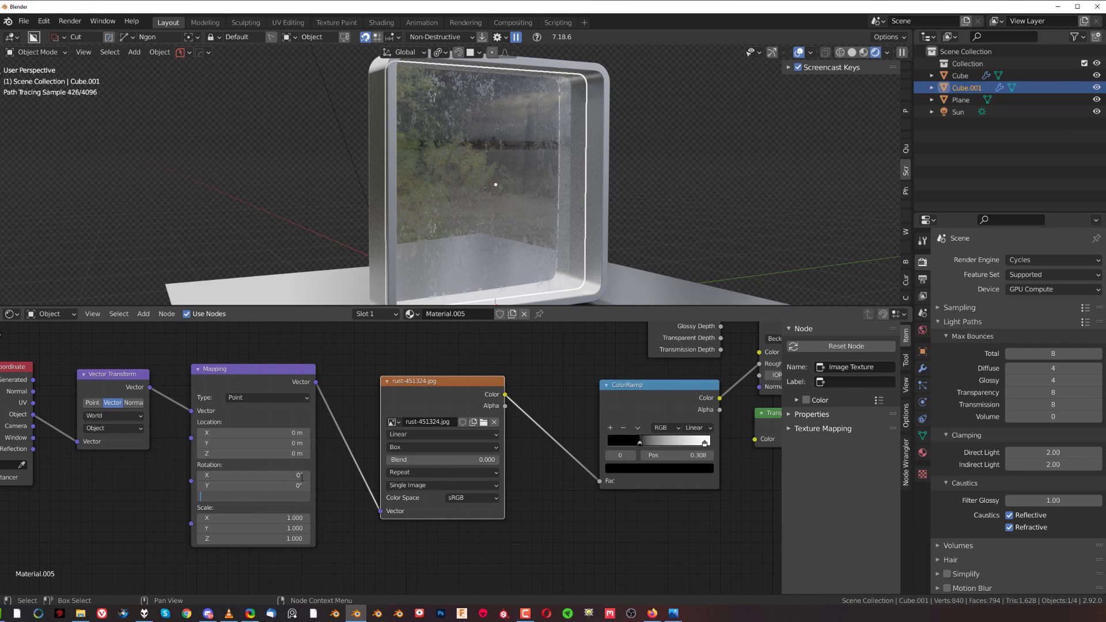
text(90)
key(Return)
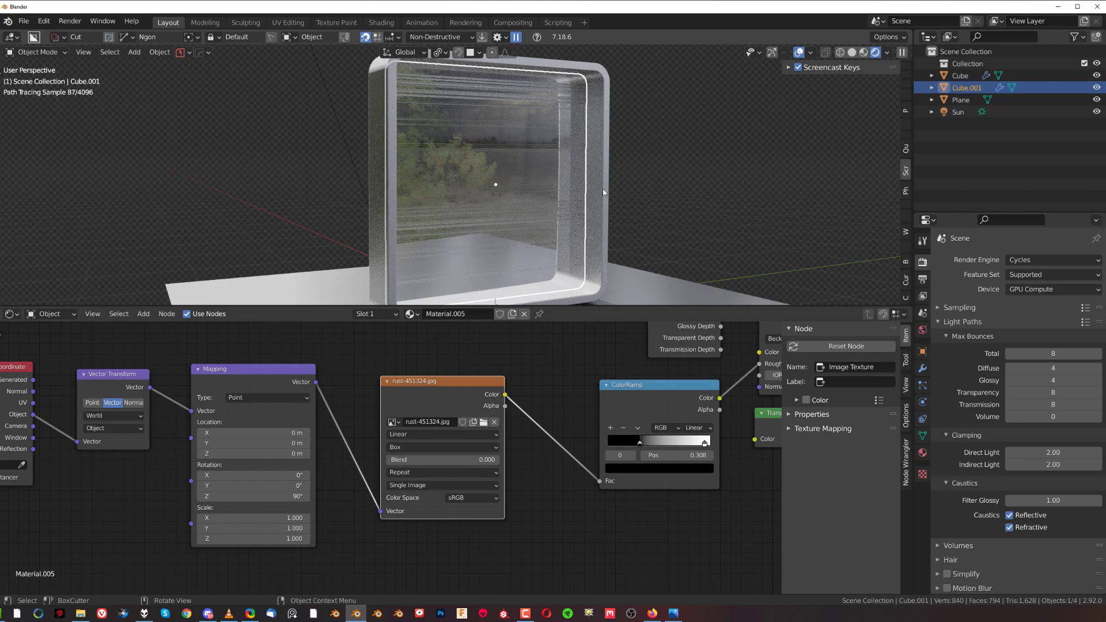
mouse_move(604, 192)
middle_down()
mouse_move(613, 158)
mouse_move(563, 208)
mouse_move(545, 189)
mouse_move(513, 195)
middle_up()
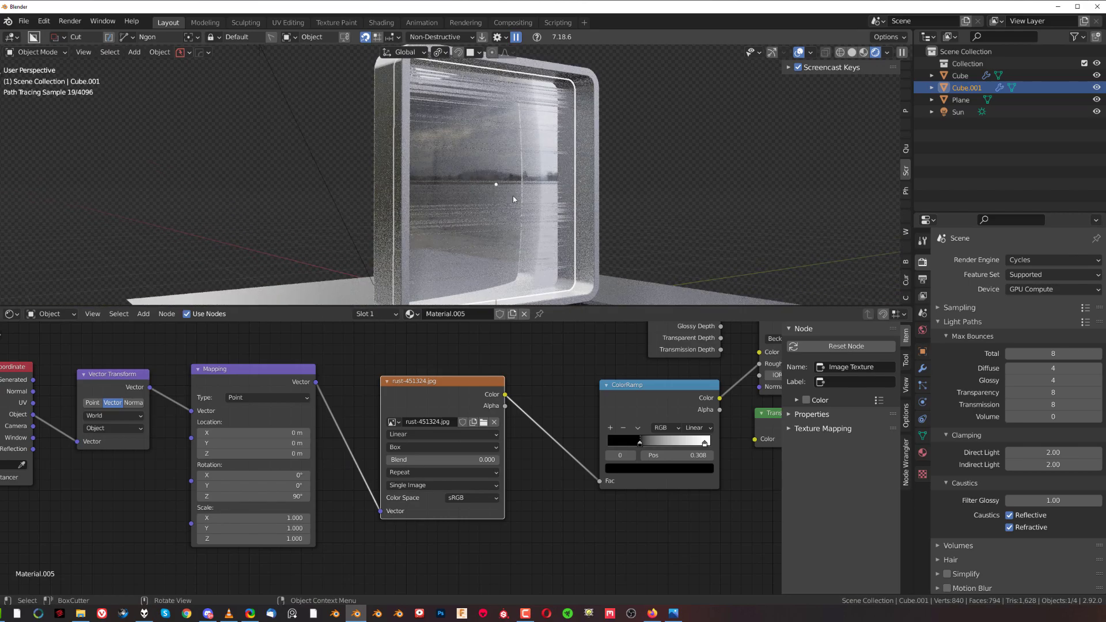
click(252, 501)
key(Return)
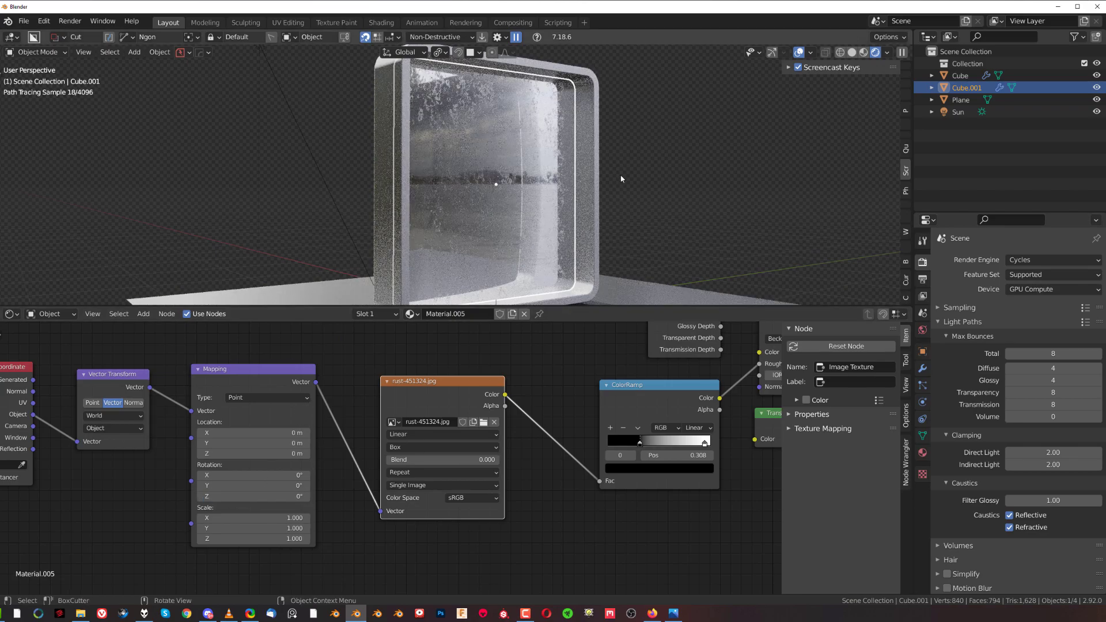
mouse_move(566, 186)
middle_down()
mouse_move(490, 201)
mouse_move(430, 186)
mouse_move(448, 159)
mouse_move(505, 159)
middle_up()
scroll(491, 200, up, 3)
scroll(490, 200, down, 2)
scroll(470, 399, down, 4)
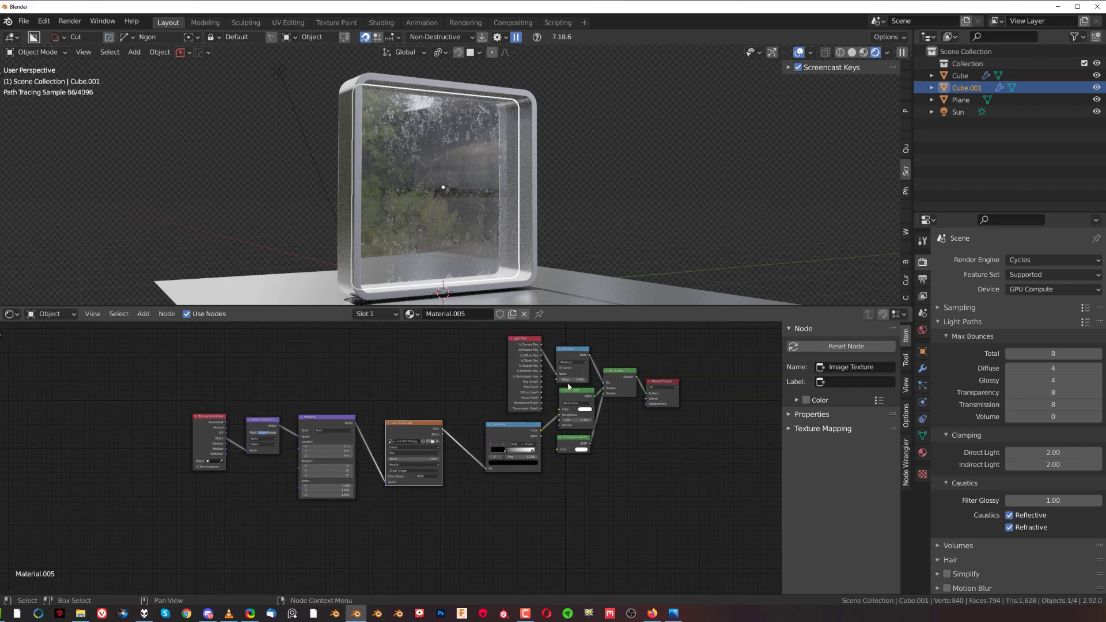
scroll(470, 400, up, 3)
middle_drag(419, 426, 472, 450)
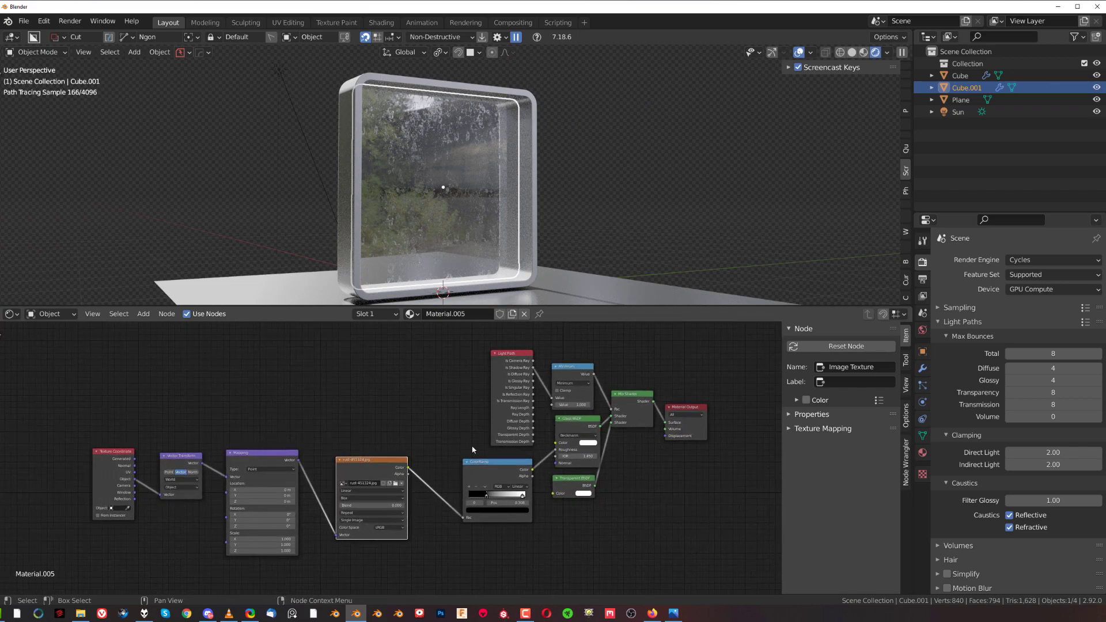